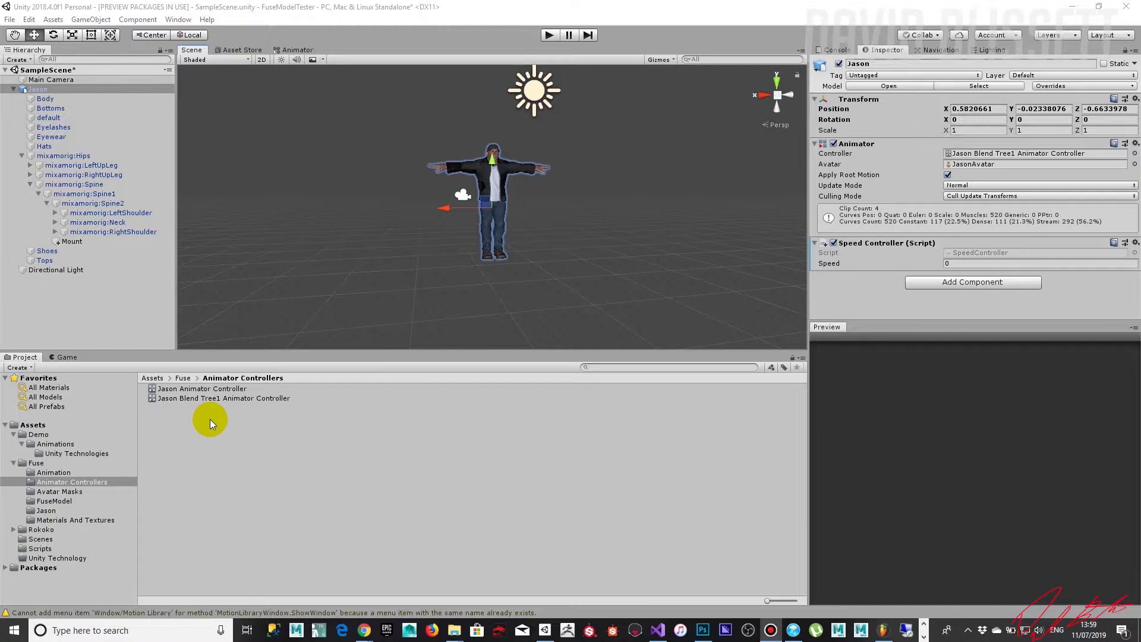
Step: Create an animator controller named "Jason Blend Tree 2d Animator Controller" in the Animator Controllers folder
right_click(206, 426)
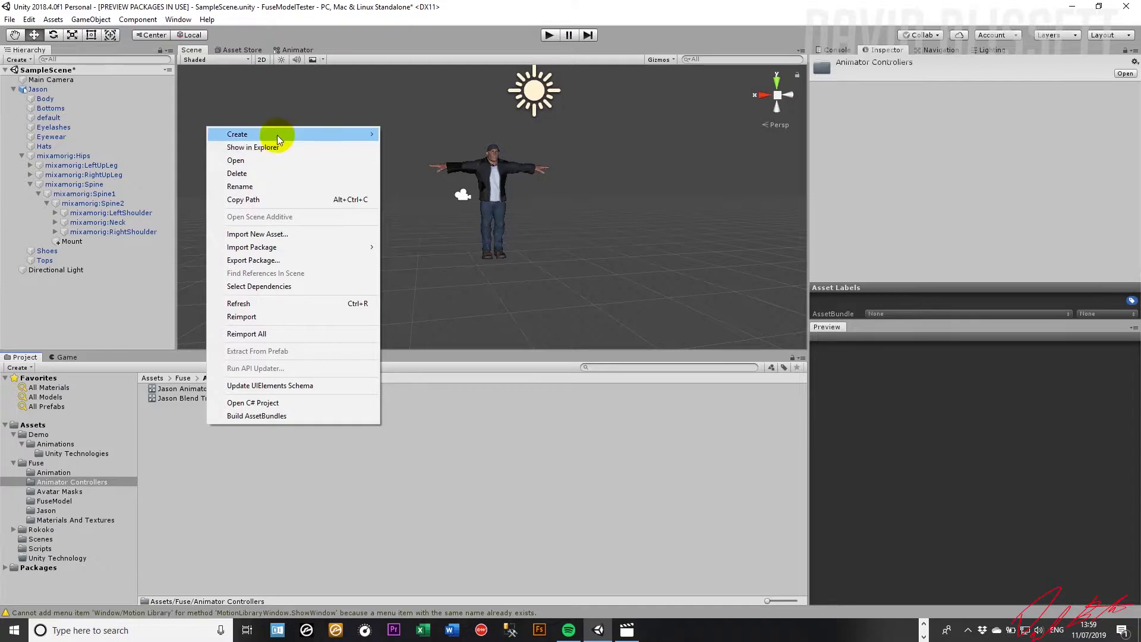
mouse_move(276, 134)
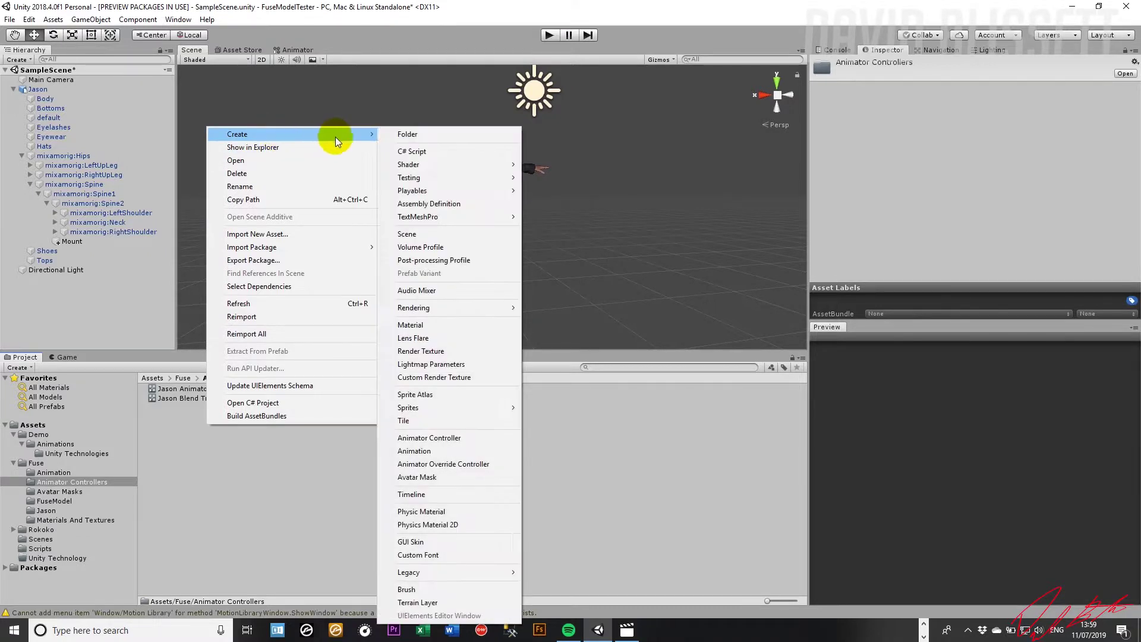
click(436, 439)
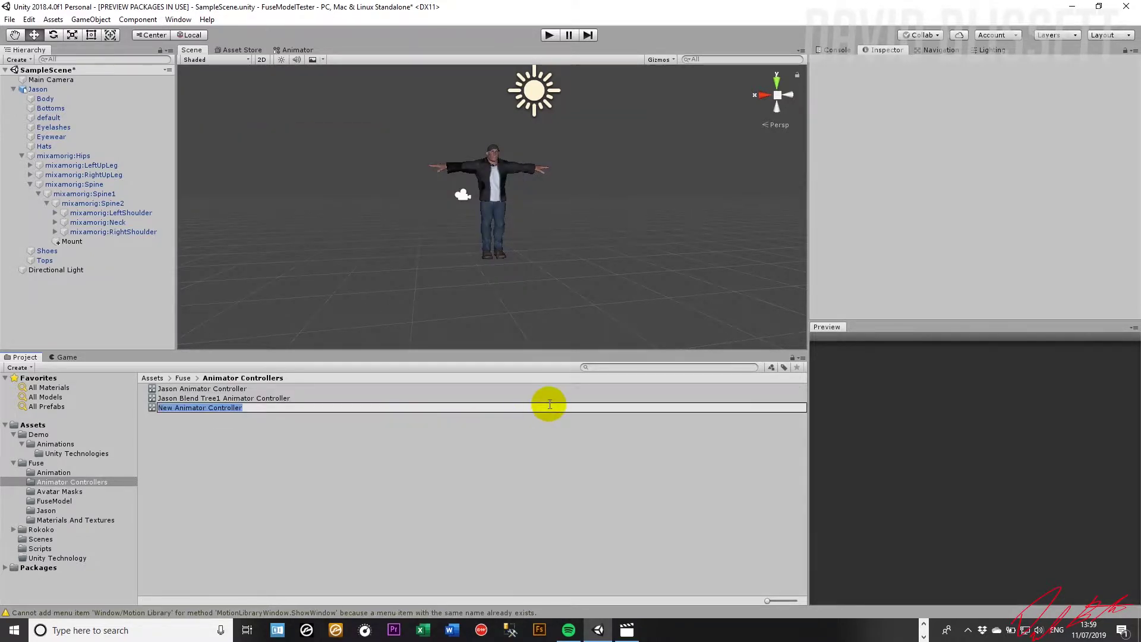
key(Home)
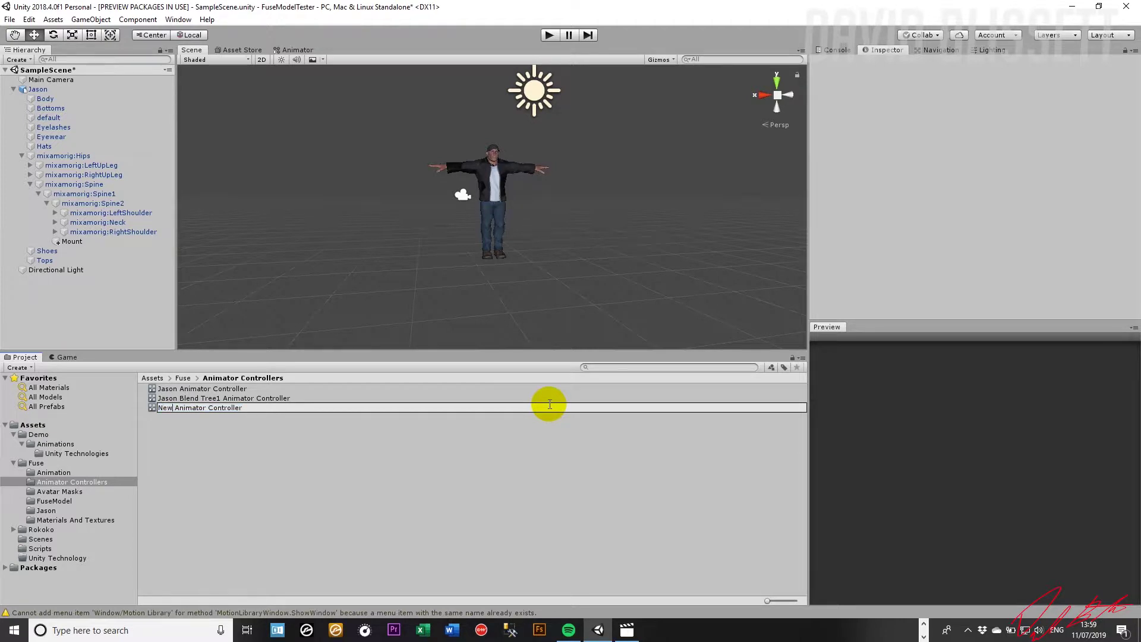
key(BackSpace)
key(BackSpace)
key(BackSpace)
text(J)
key(BackSpace)
text(Jason Blend Tree 2d)
key(Return)
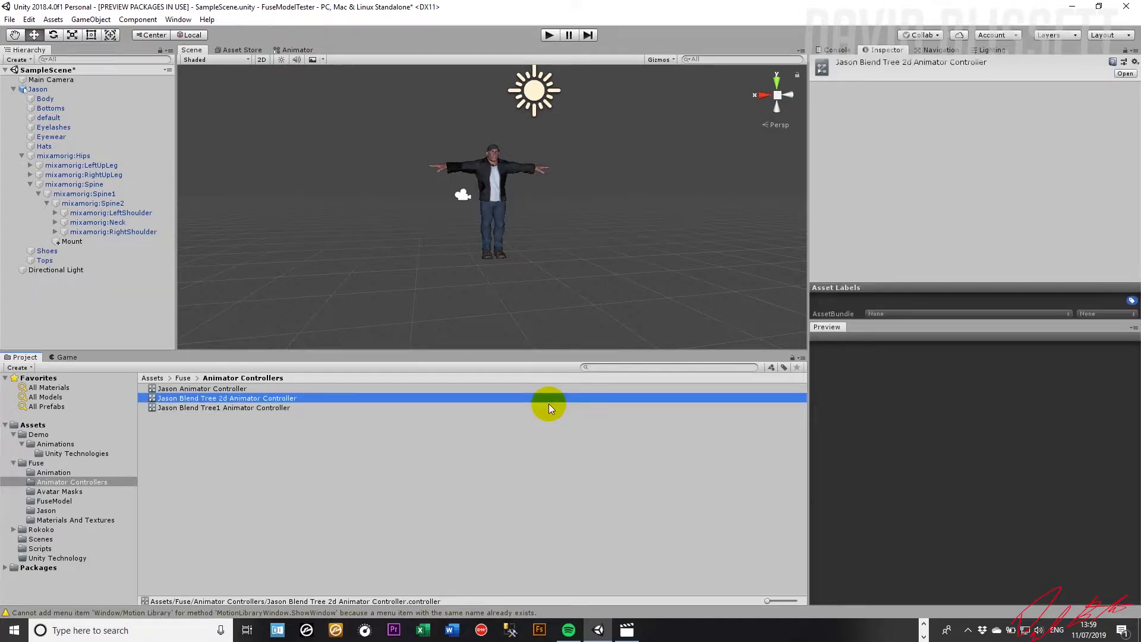
Step: Open the Jason Blend Tree 2d Animator Controller for editing in the Animator
click(315, 397)
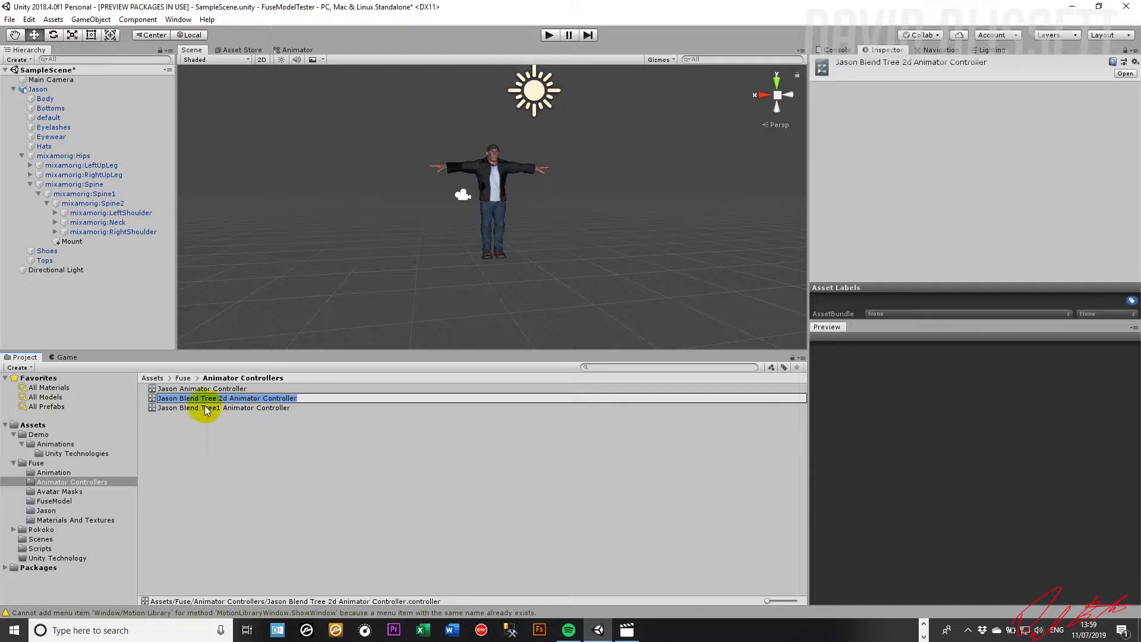
double_click(152, 397)
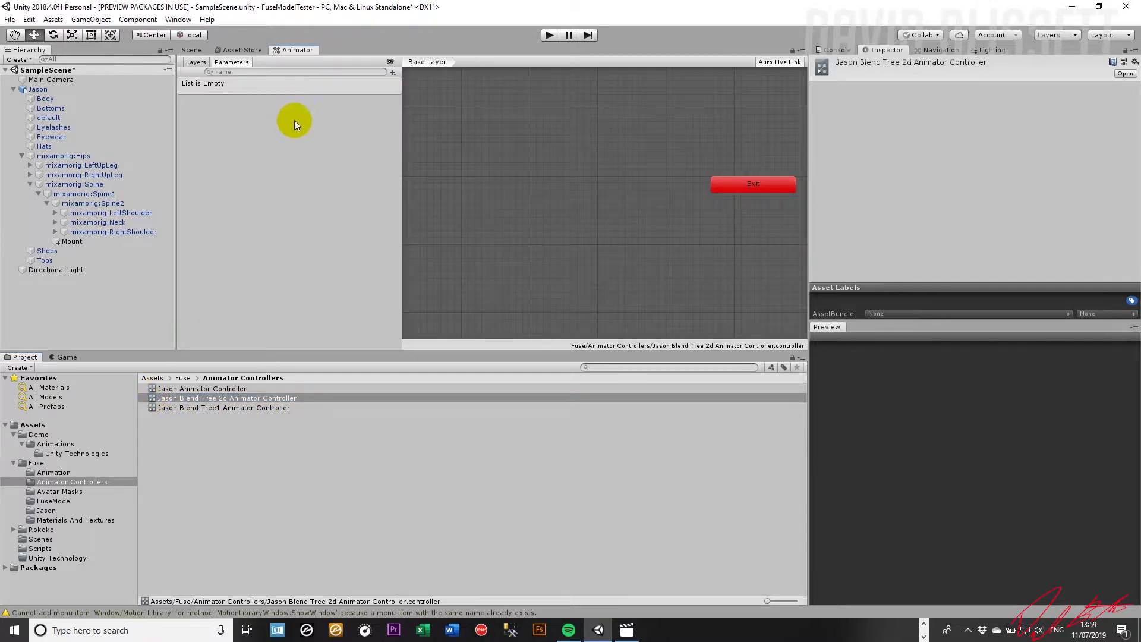
scroll(526, 119, down, 3)
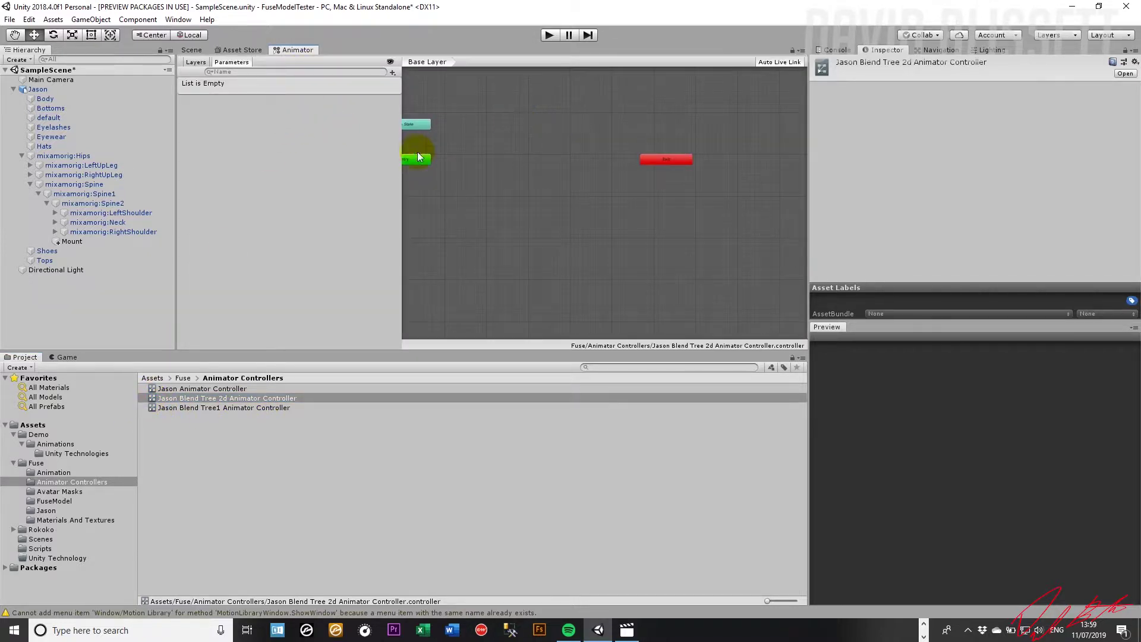
middle_drag(485, 151, 537, 185)
right_click(537, 185)
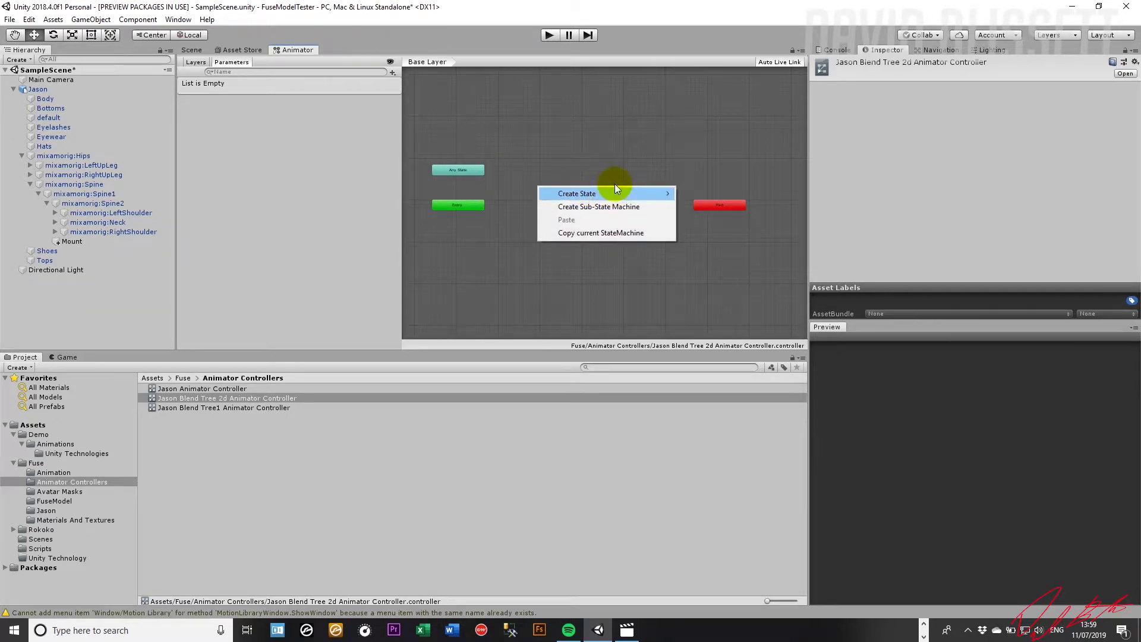
mouse_move(660, 193)
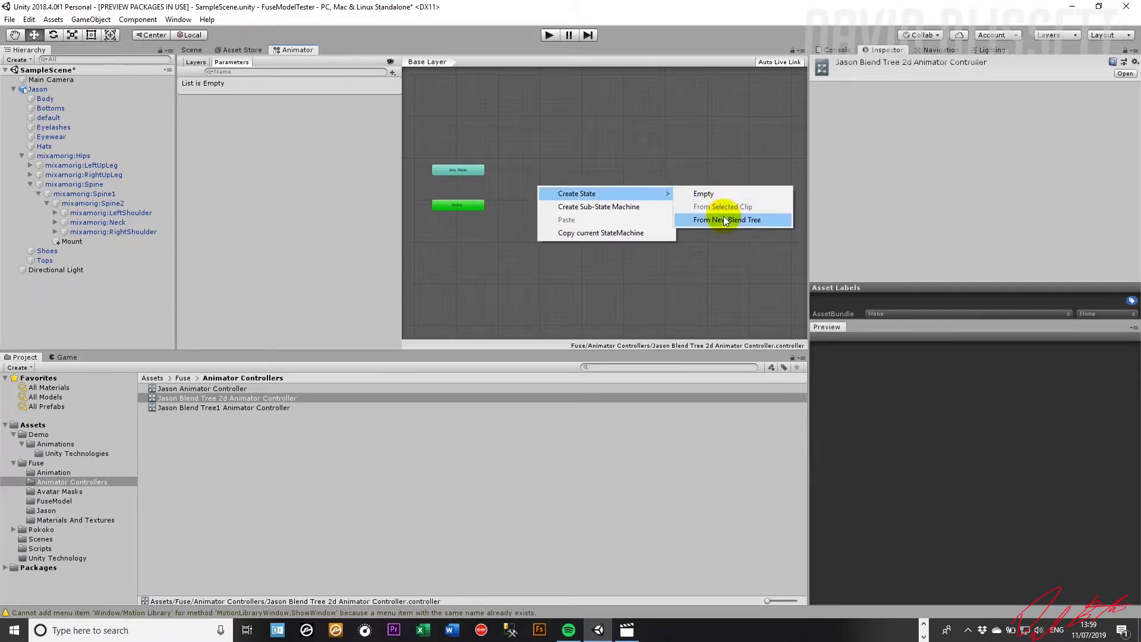
click(754, 218)
scroll(577, 203, up, 2)
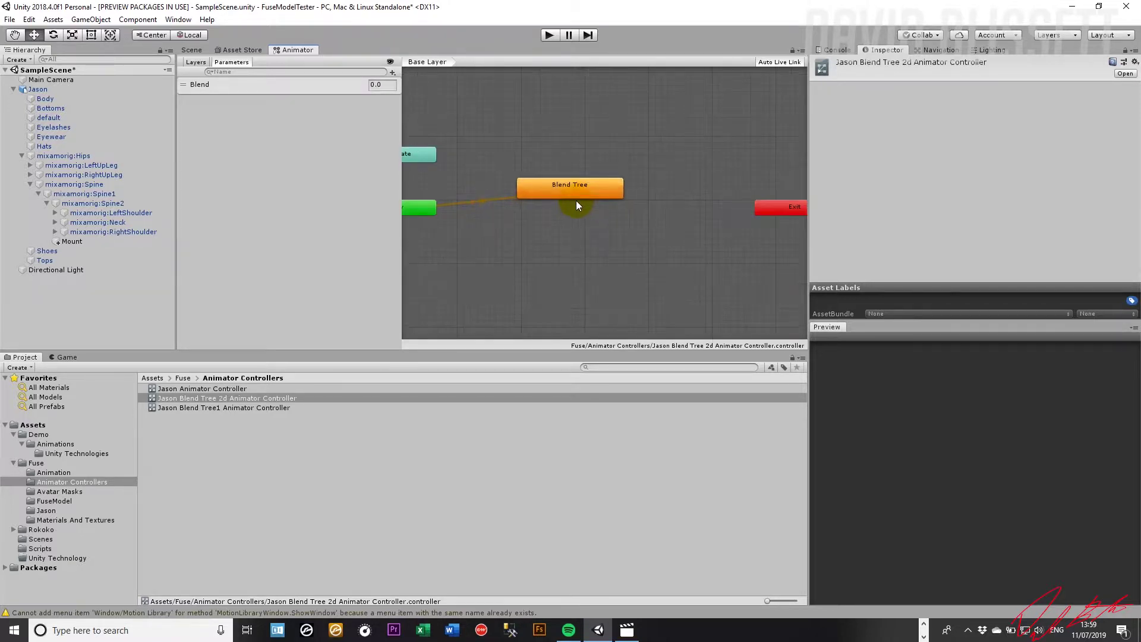
click(551, 184)
key(ctrl+z)
key(ctrl+z)
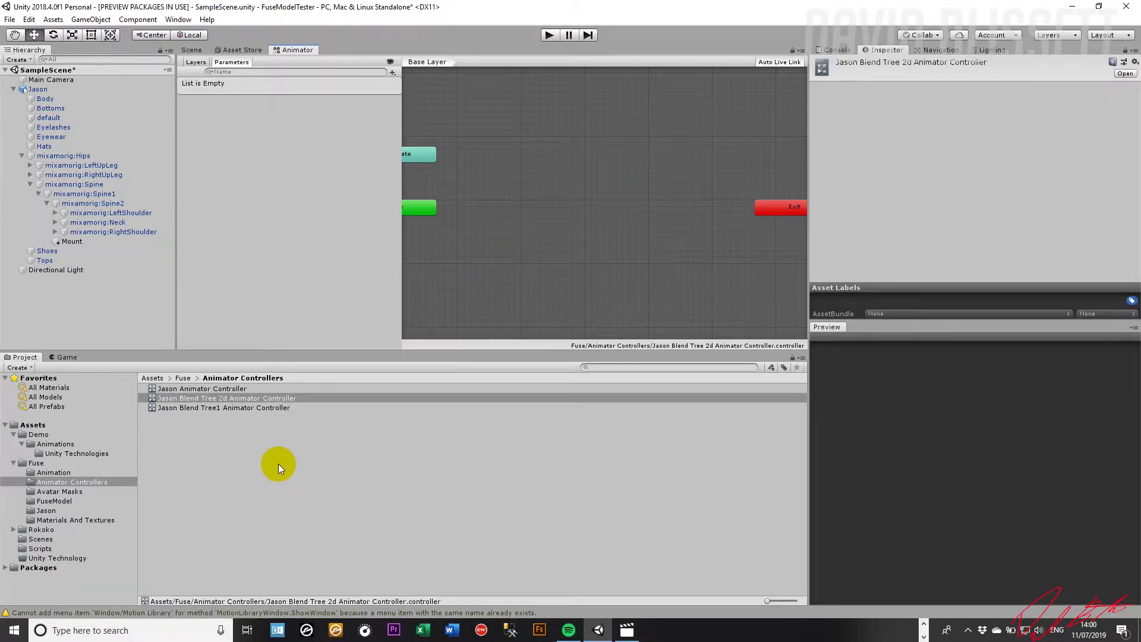
Step: Add the xbot@Zombie Idle (5) animation from the Fuse Animation folder as the first state in the Base Layer
click(70, 472)
scroll(275, 466, down, 10)
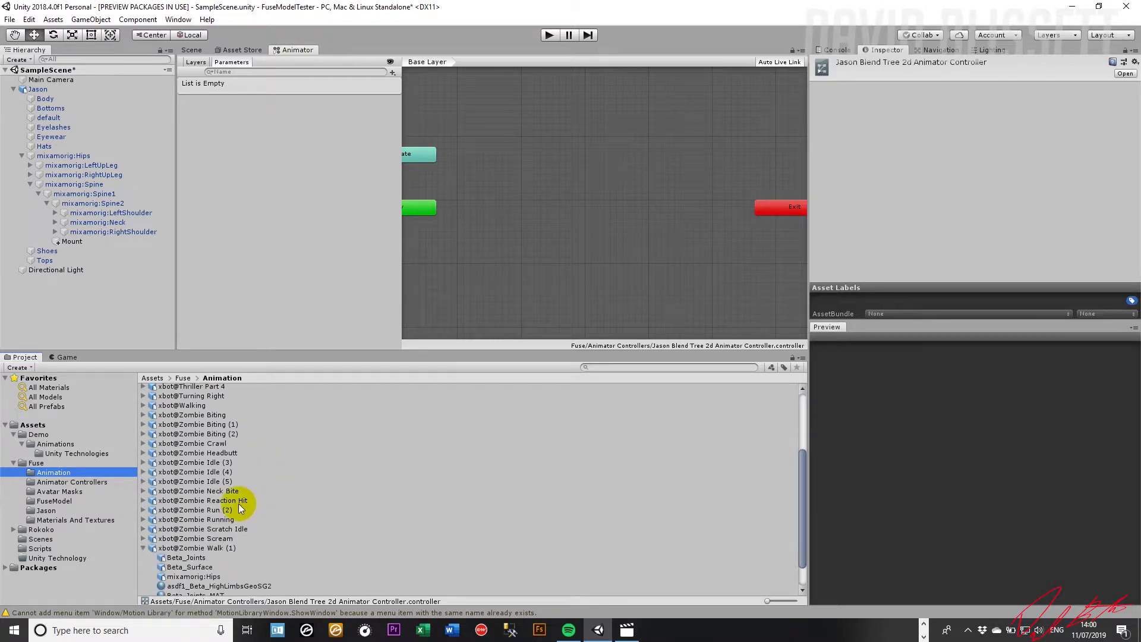
drag(227, 480, 504, 180)
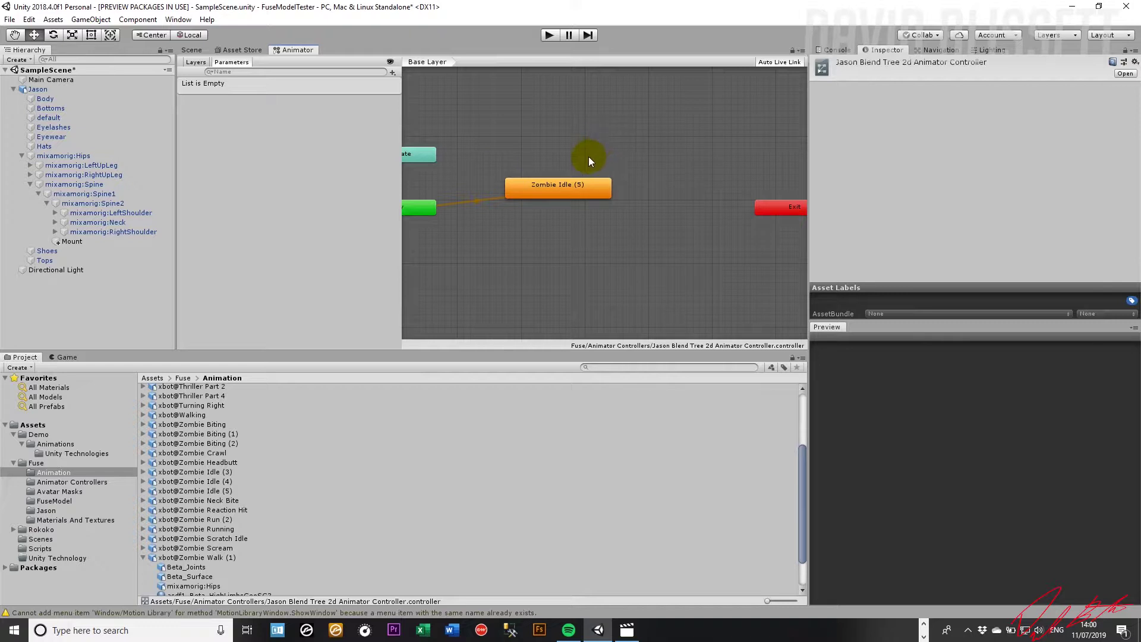
Step: Rename the Zombie Idle (5) state to "Idle" and move it slightly closer to the entry node
click(574, 204)
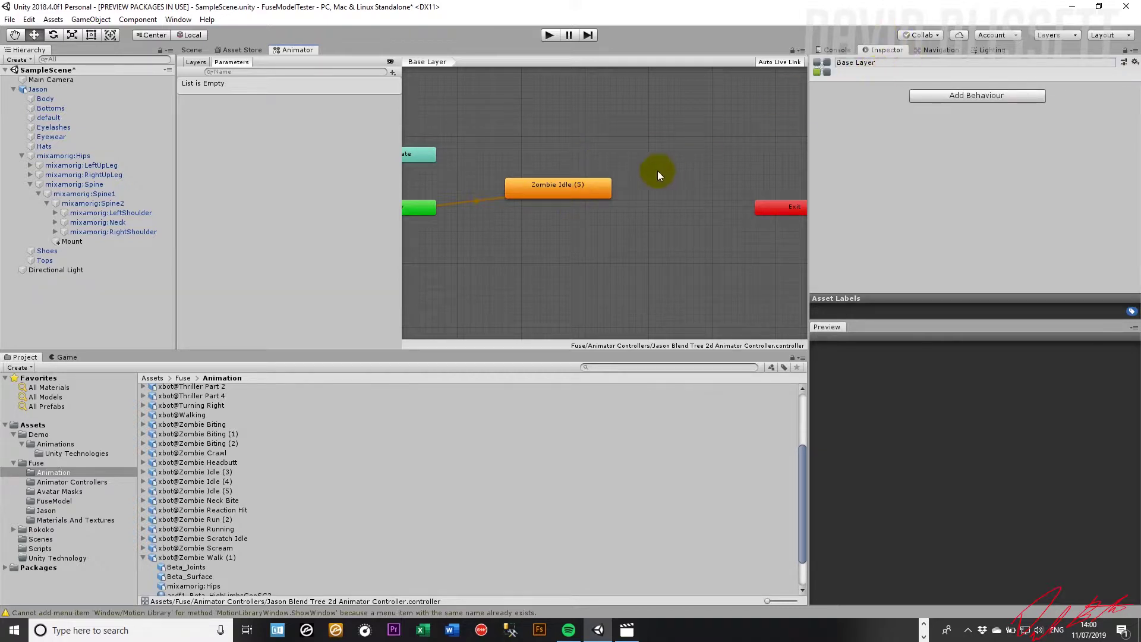
click(598, 189)
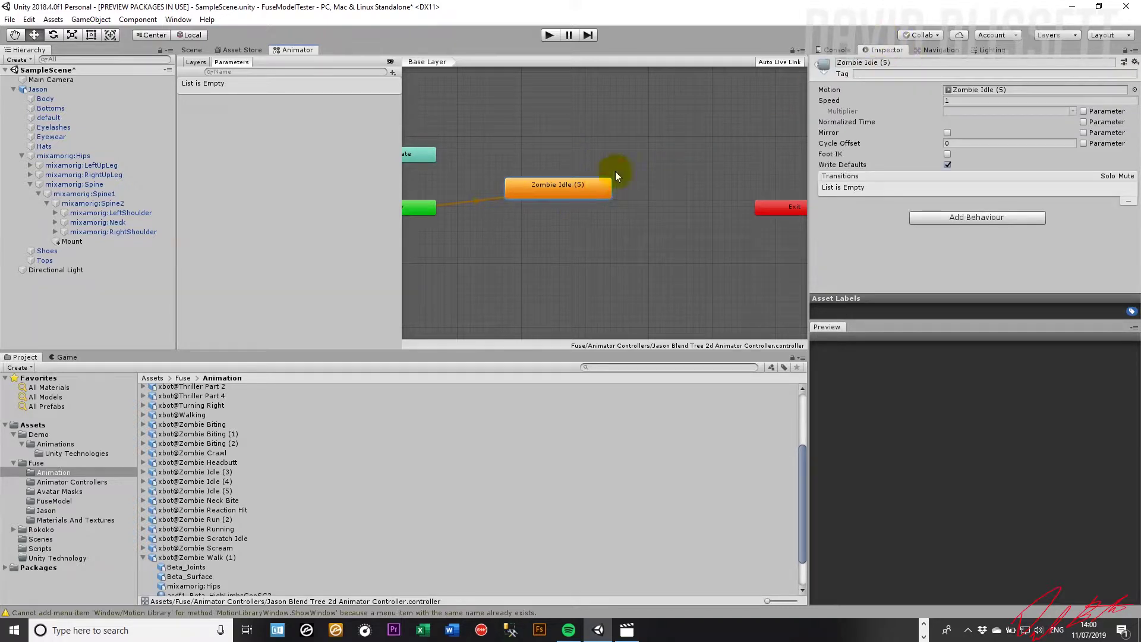
click(911, 65)
text(Ide)
key(BackSpace)
text(le)
key(Return)
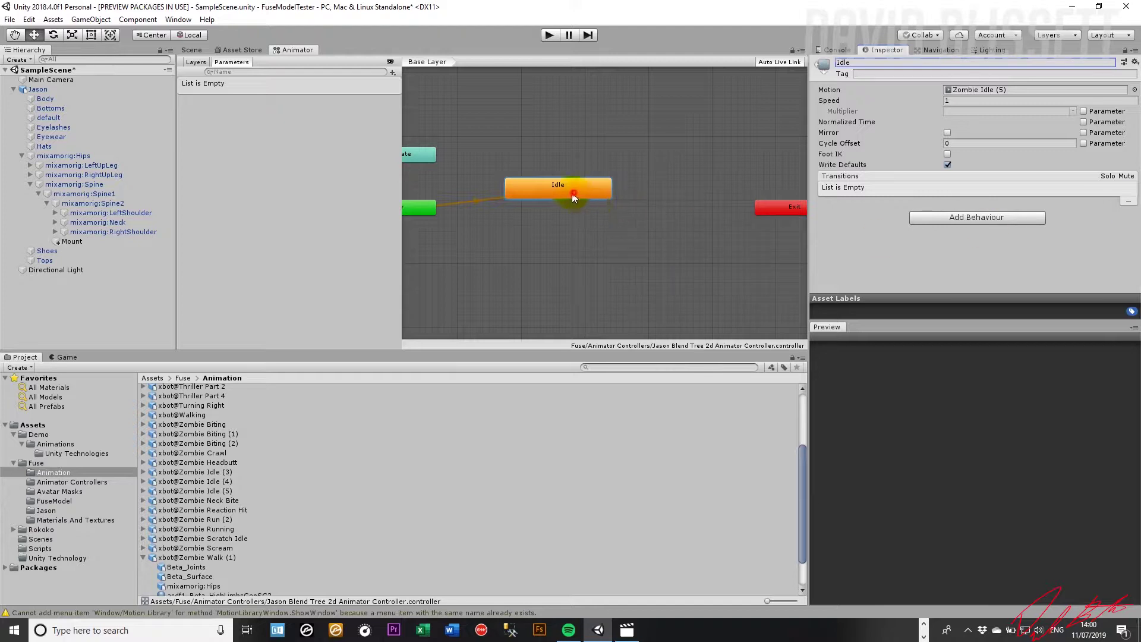
drag(573, 193, 548, 183)
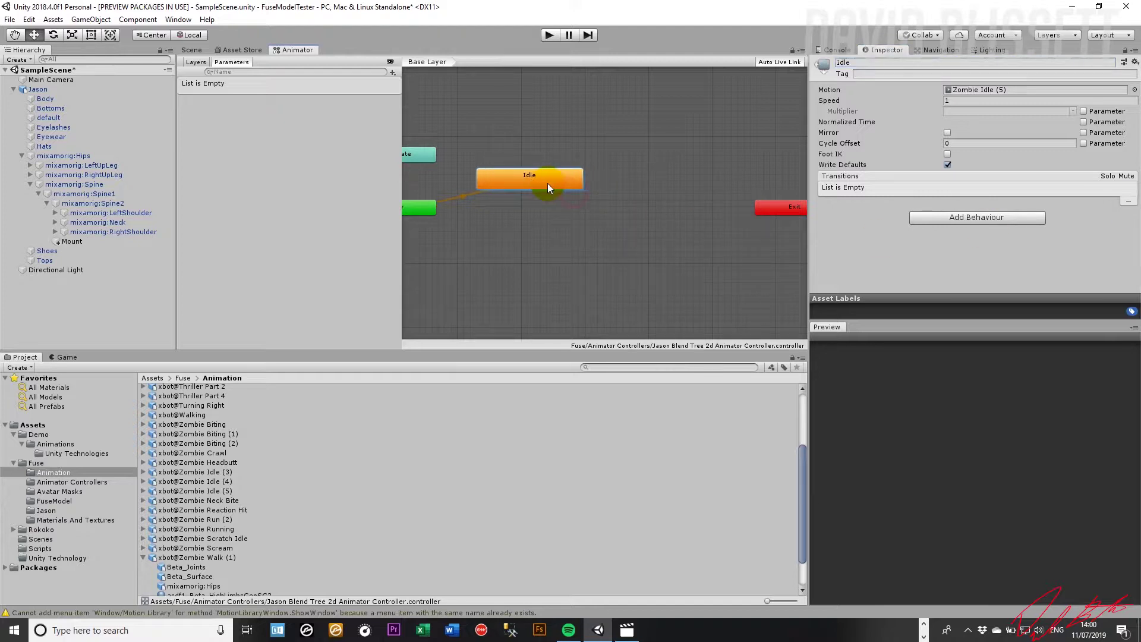
Step: Create a state from a new blend tree and place it beside the Idle state
right_click(639, 208)
mouse_move(701, 216)
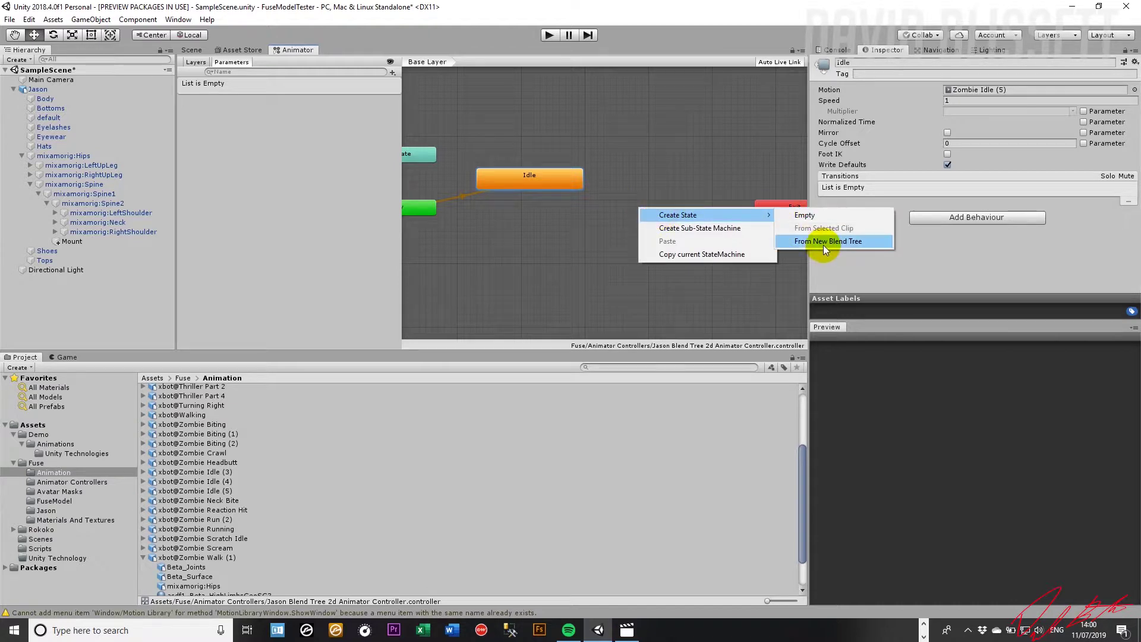
click(816, 241)
drag(701, 222, 671, 180)
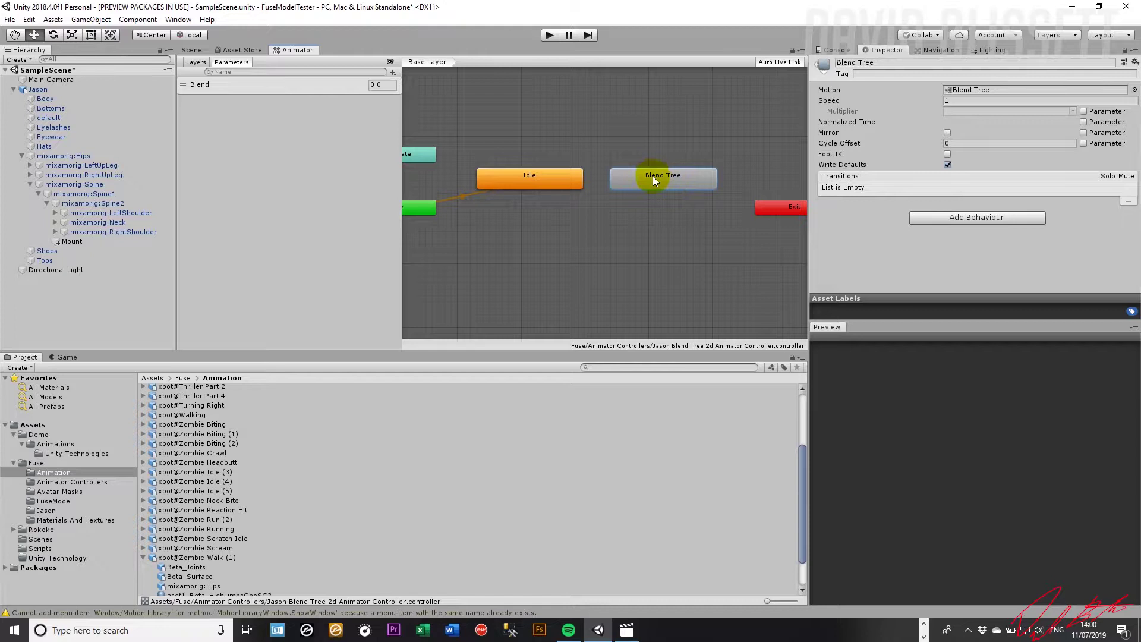
click(392, 73)
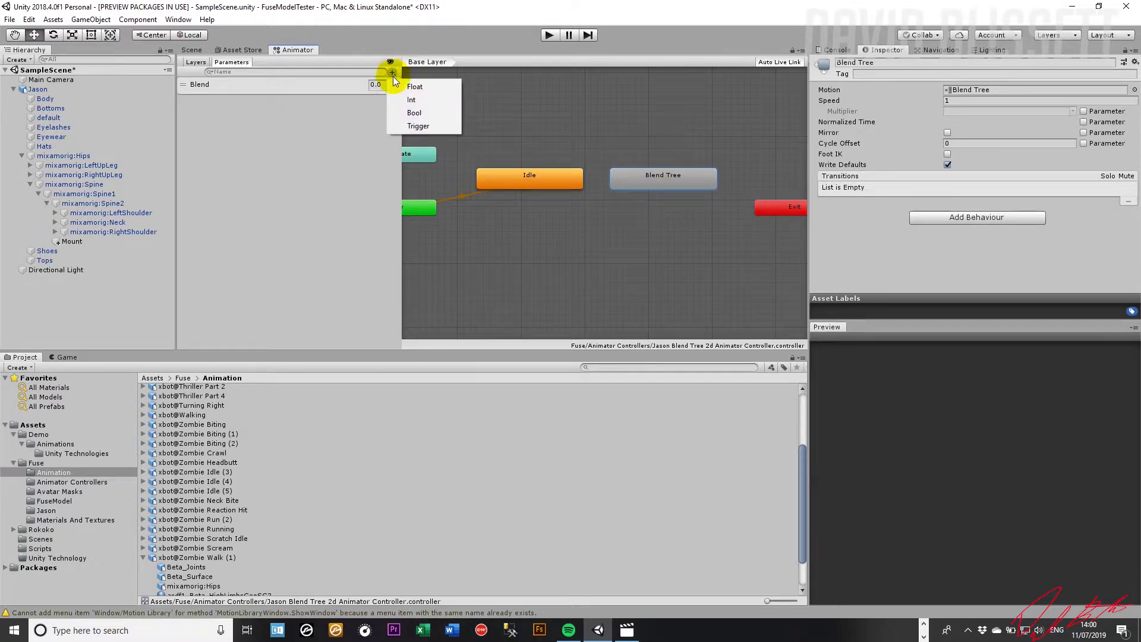
click(426, 102)
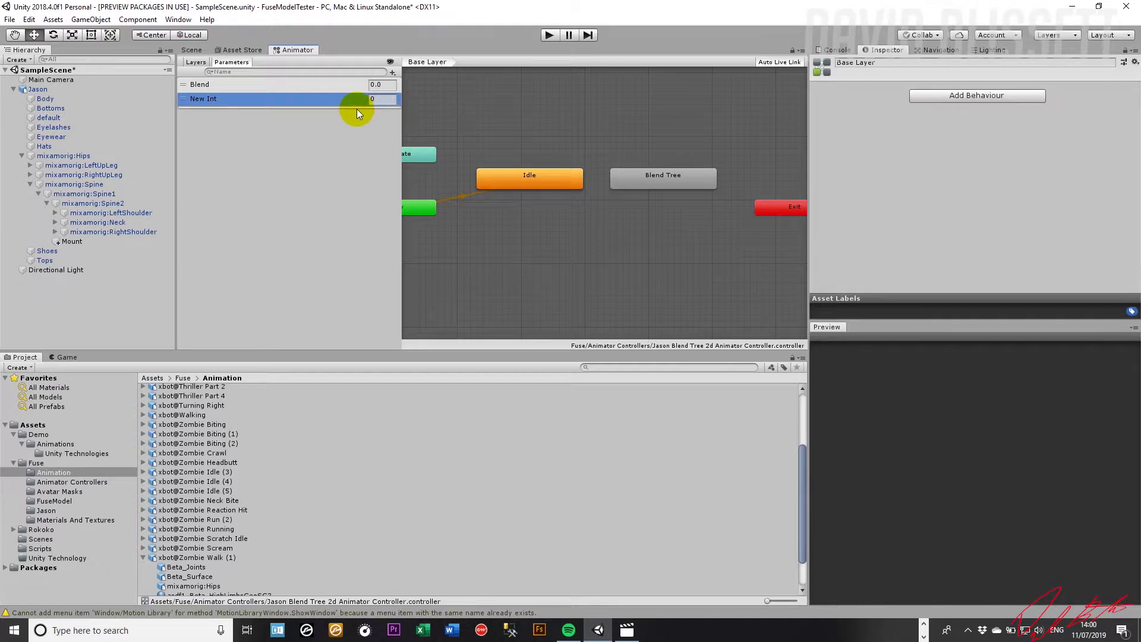
click(262, 105)
key(Delete)
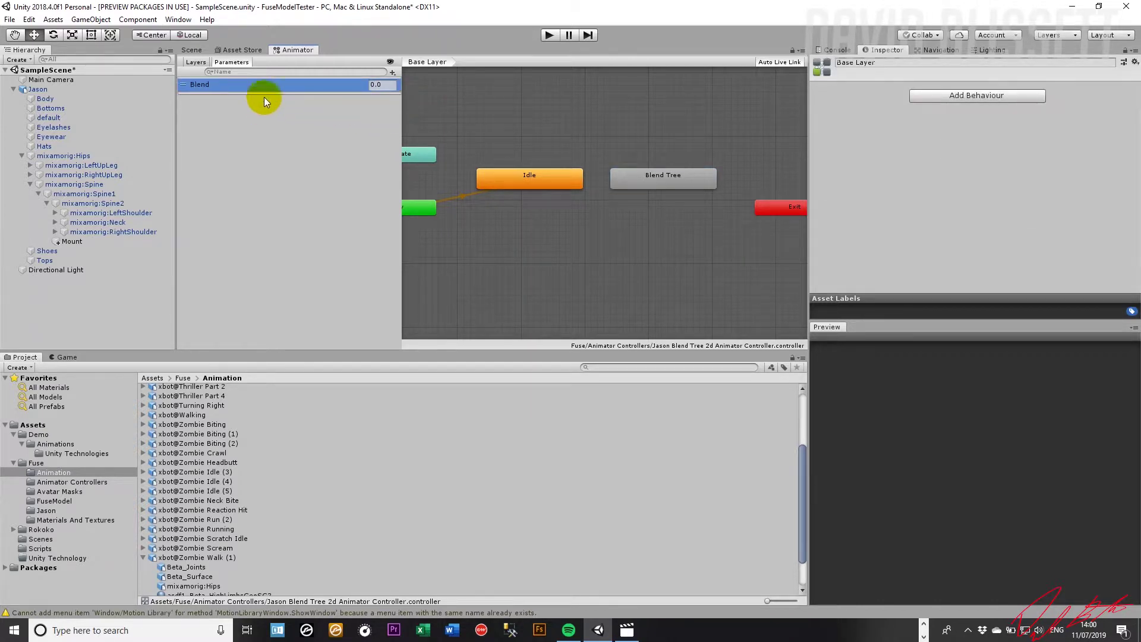
Step: Add a float parameter named "Horizontal" to the controller
click(393, 74)
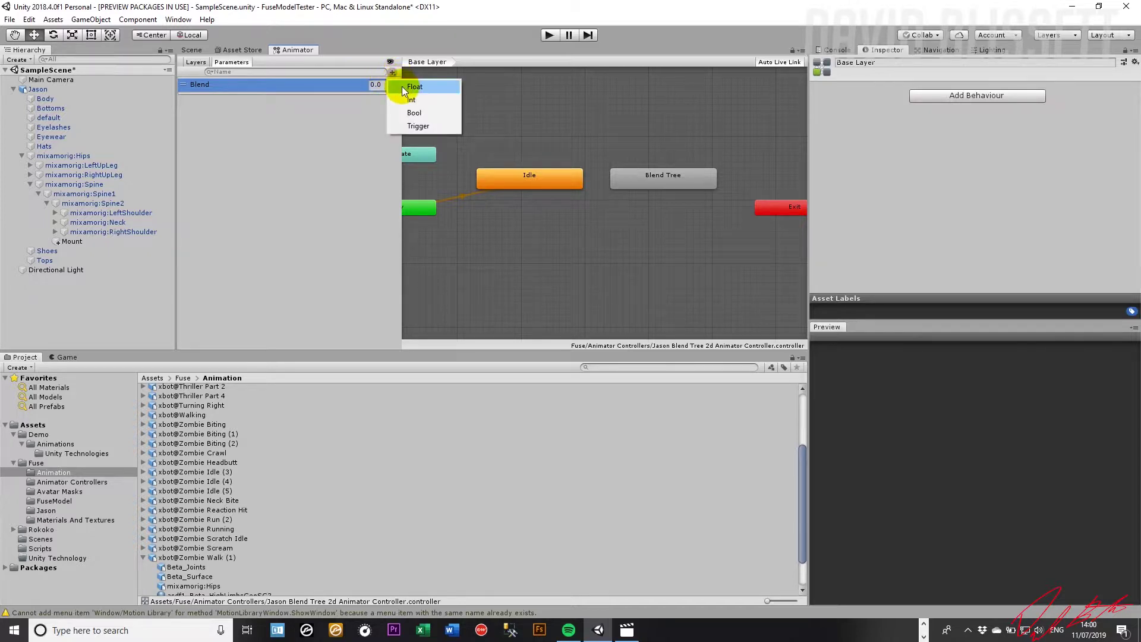
click(403, 87)
text(Hori)
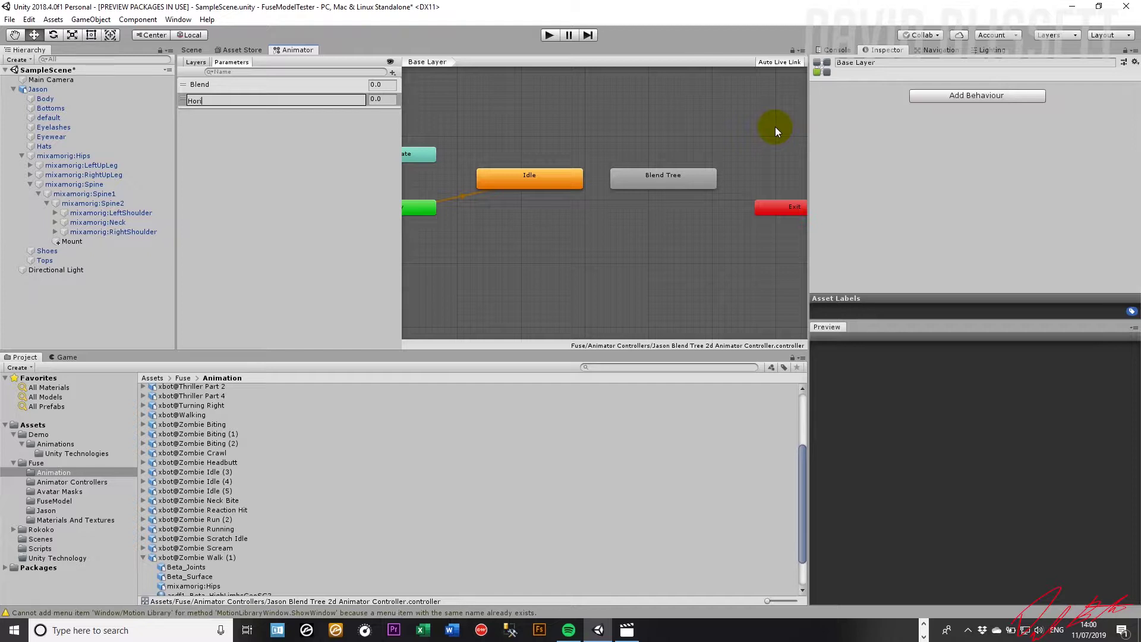
text(zontal)
key(Return)
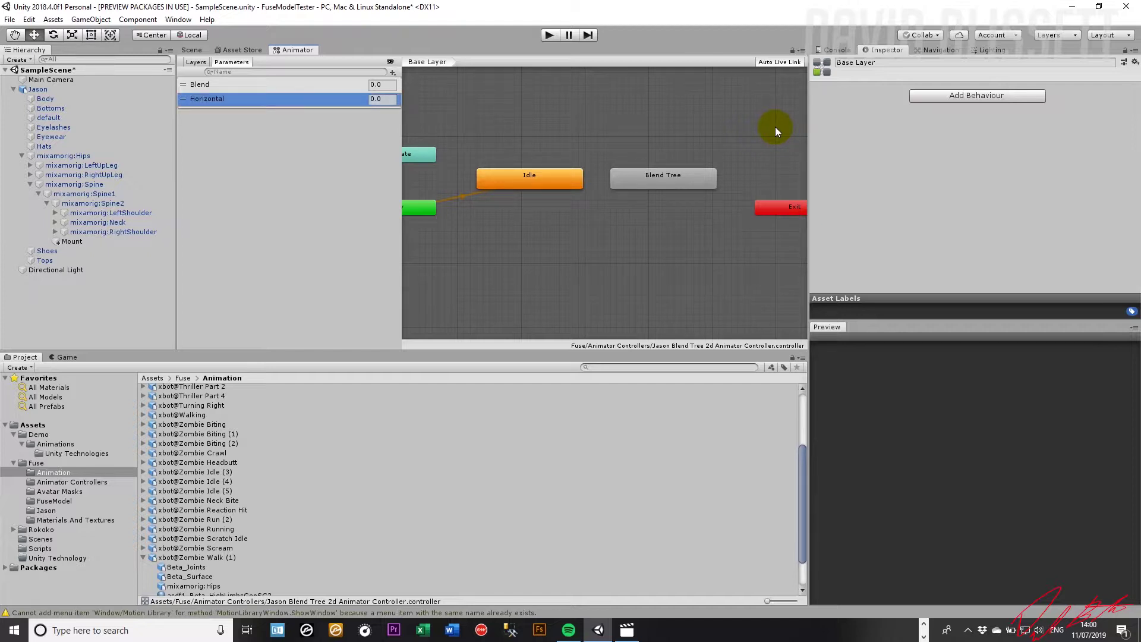
Step: Add a float parameter named "Vertical" to the controller
click(391, 71)
click(408, 83)
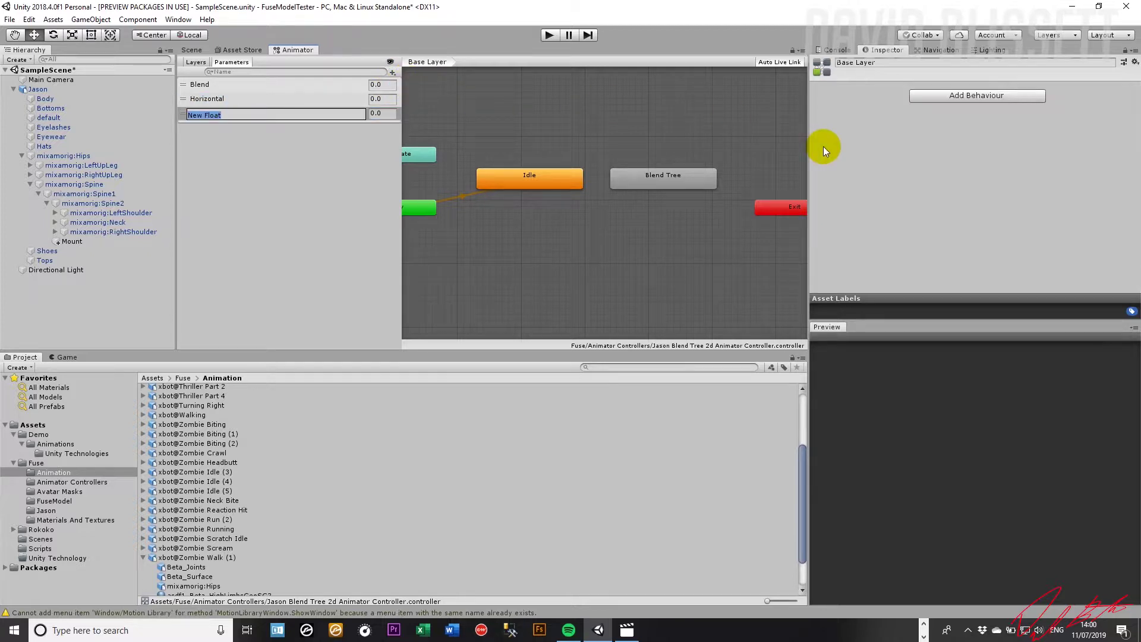
text(Vertical)
key(Return)
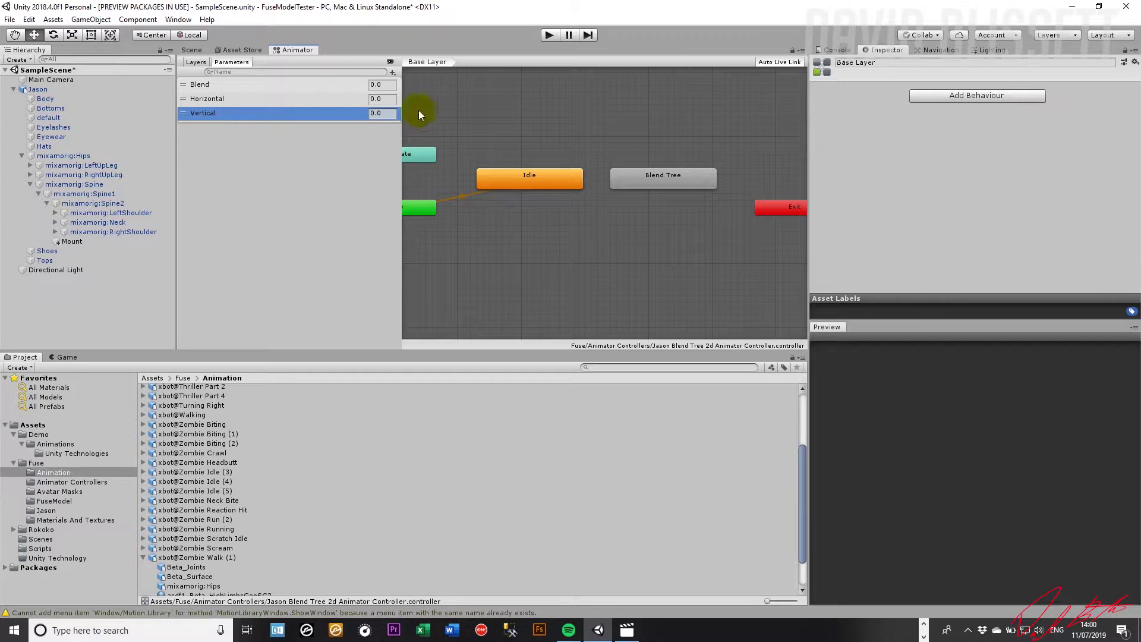
Step: Open the Blend Tree state and set its blend type to 2D Freeform Cartesian
click(288, 84)
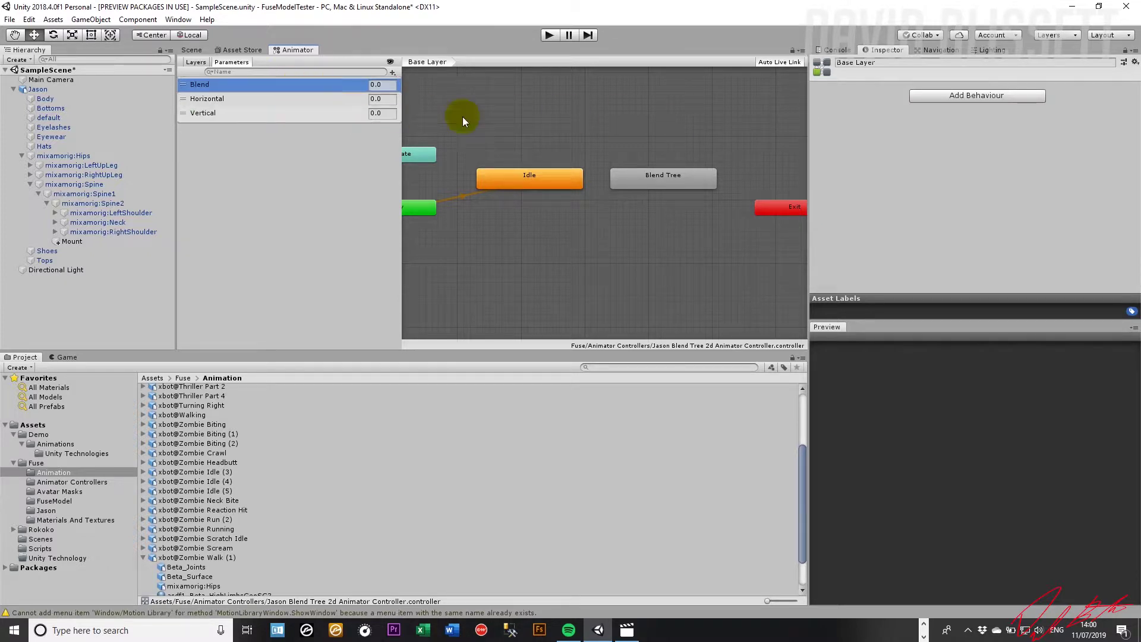
double_click(680, 181)
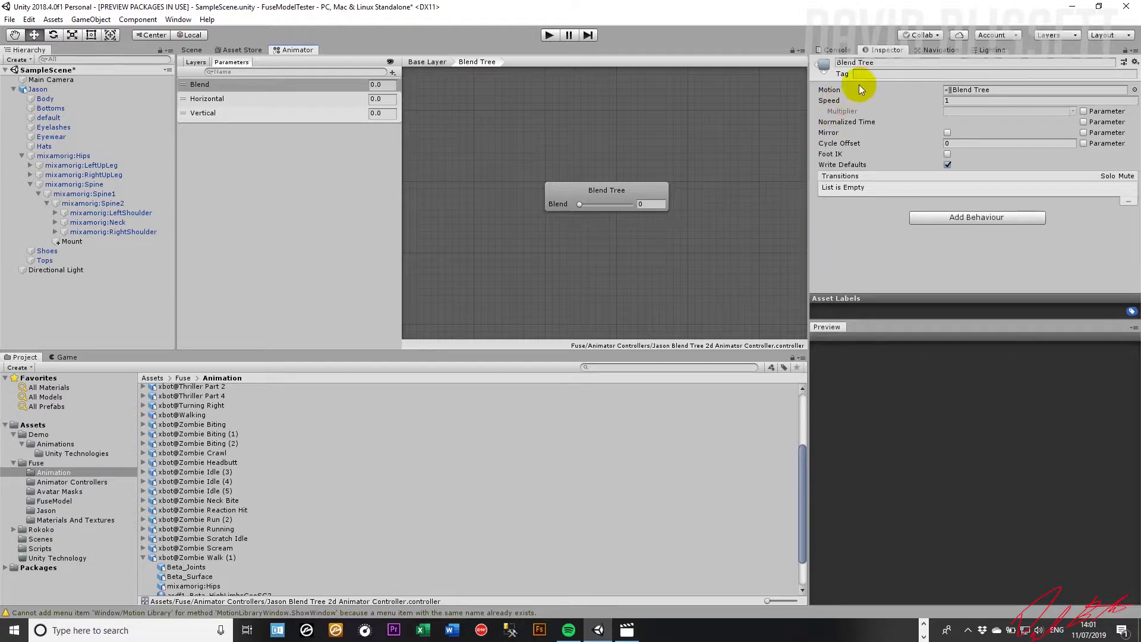
click(619, 190)
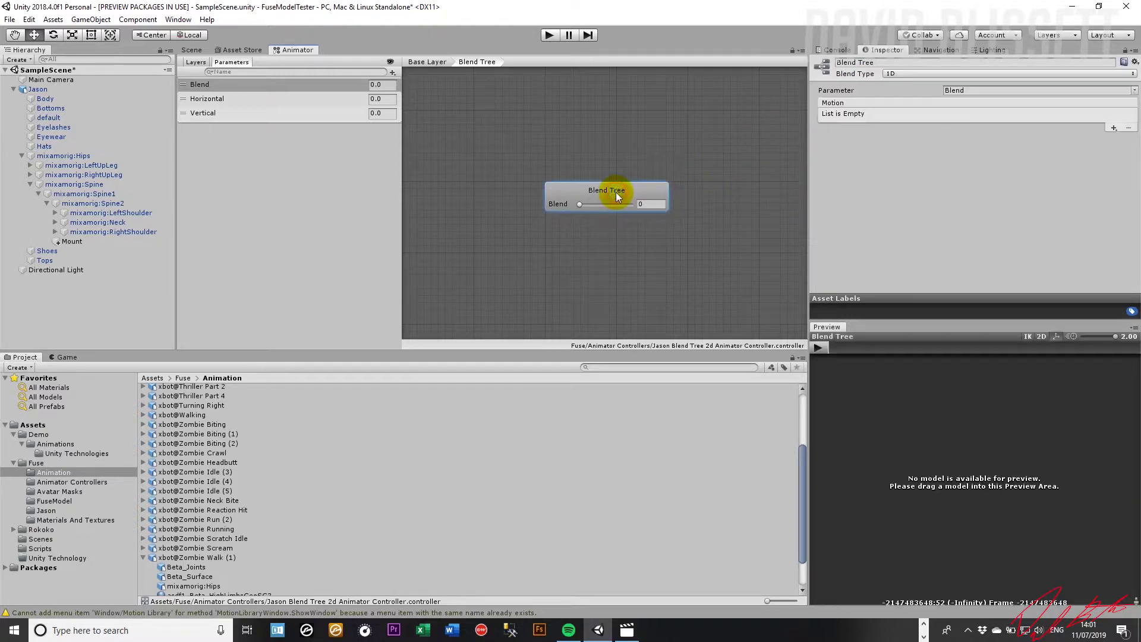
click(904, 74)
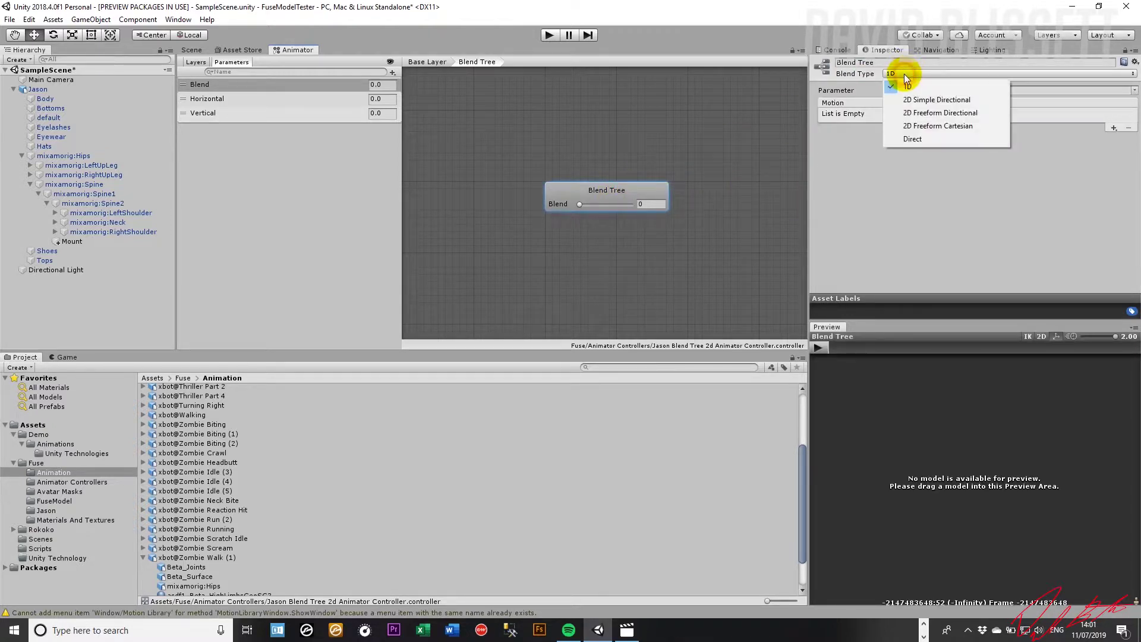
click(935, 126)
Step: Assign Horizontal as the blend tree's first parameter and Vertical as its second
click(1044, 90)
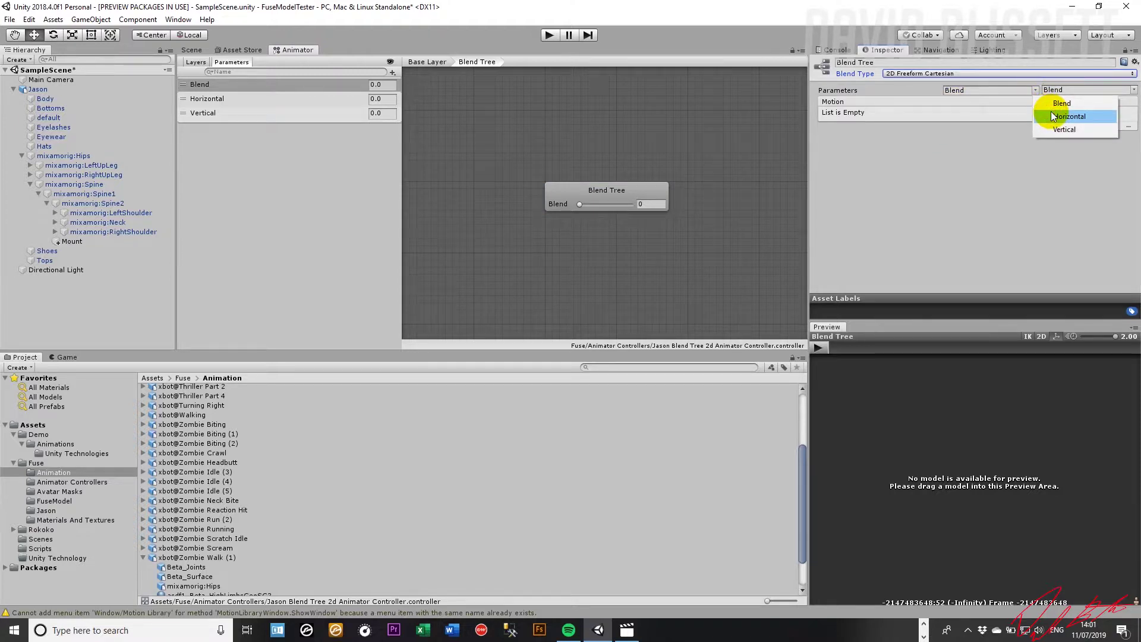
click(1053, 115)
click(1132, 90)
click(1086, 127)
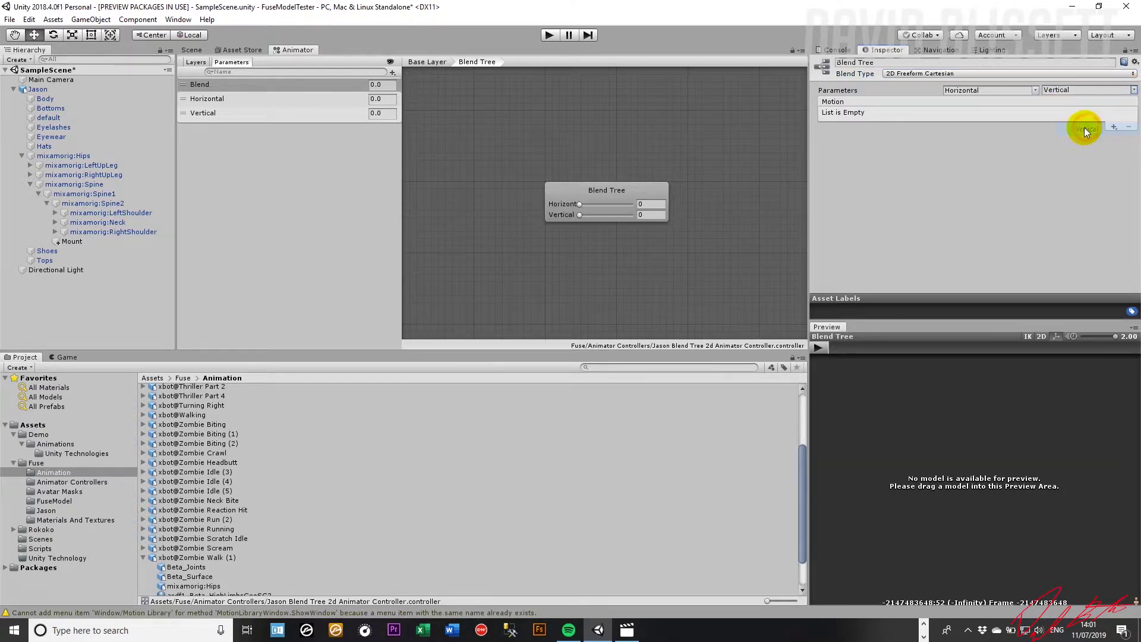
Step: Delete the unused Blend parameter from the controller
click(204, 88)
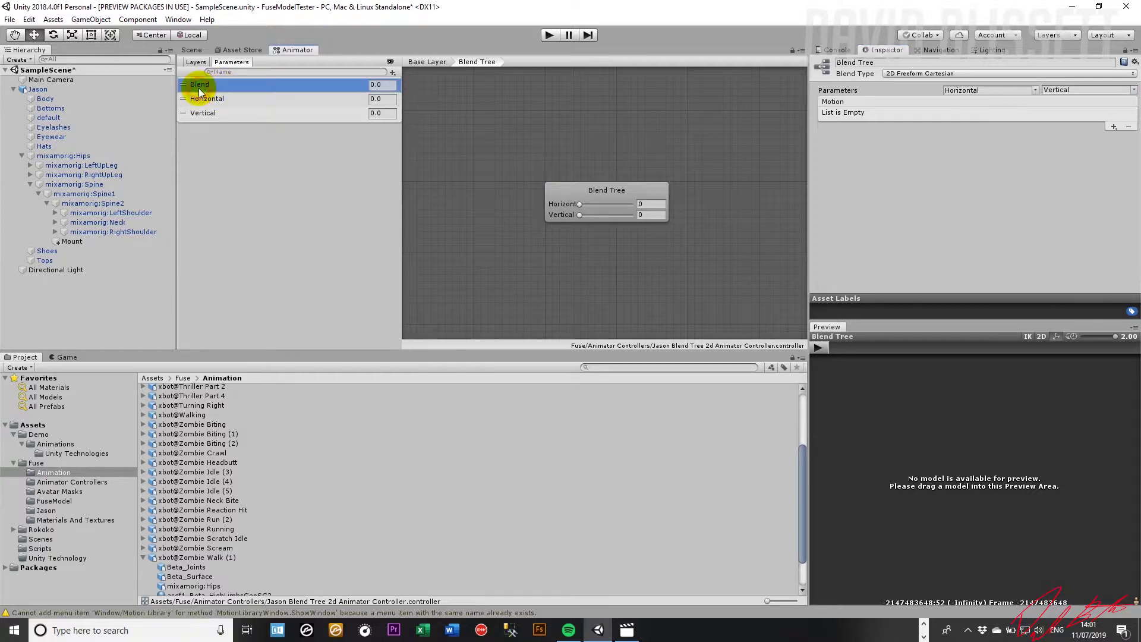
key(Delete)
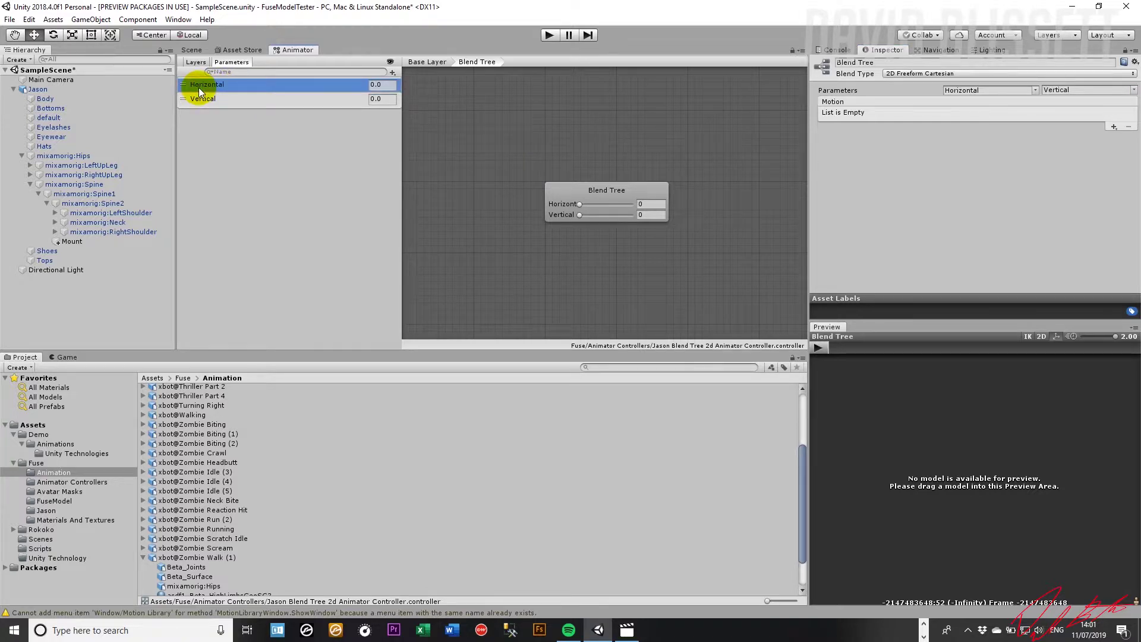
Step: Try out the Horizontal and Vertical preview sliders on the Blend Tree node
click(599, 201)
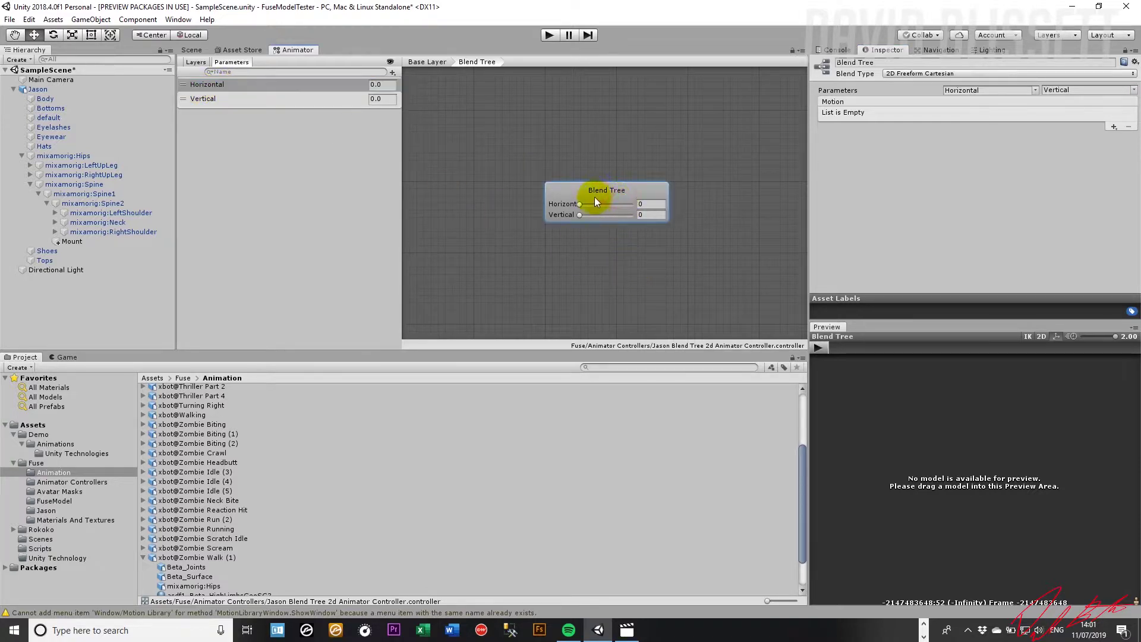
mouse_move(581, 206)
mouse_down()
mouse_move(601, 209)
mouse_move(559, 214)
mouse_up()
mouse_move(581, 216)
mouse_down()
mouse_move(609, 216)
mouse_move(574, 209)
mouse_up()
click(586, 204)
click(586, 190)
scroll(609, 212, down, 1)
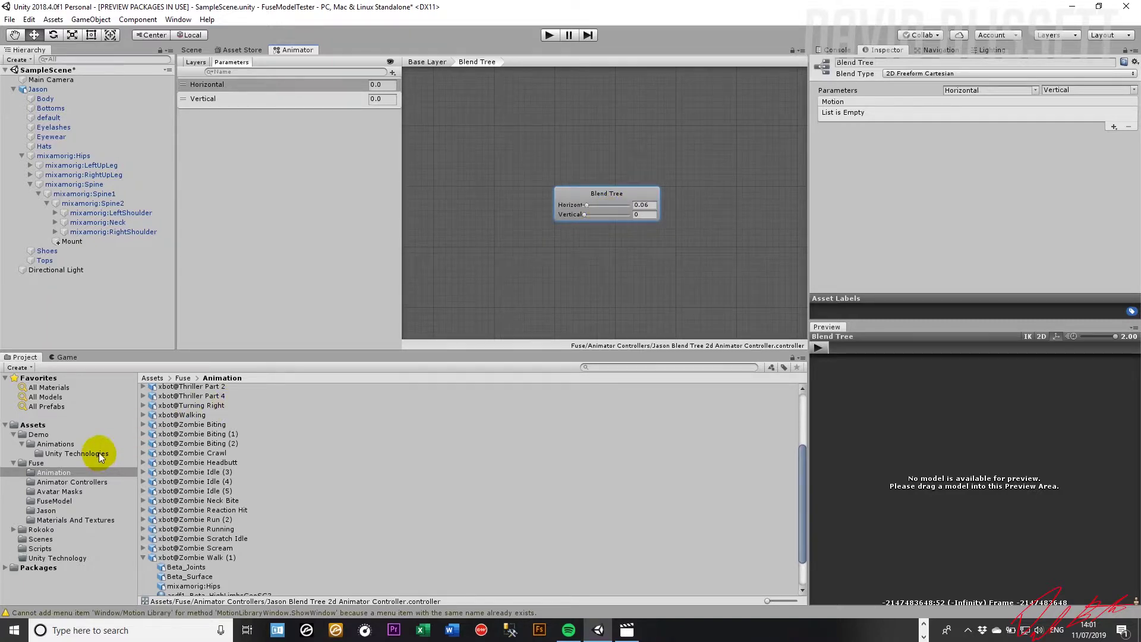
Step: Expand the turning run clips in the Unity Technologies animation folder and play a preview of RunRightWide
click(78, 453)
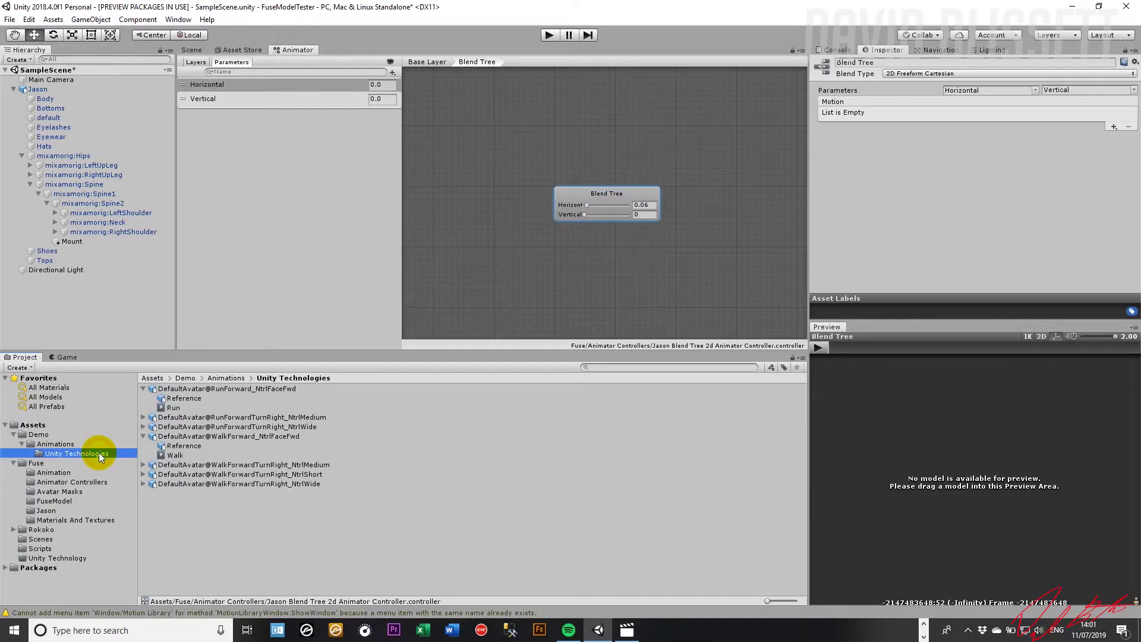
click(143, 417)
click(143, 455)
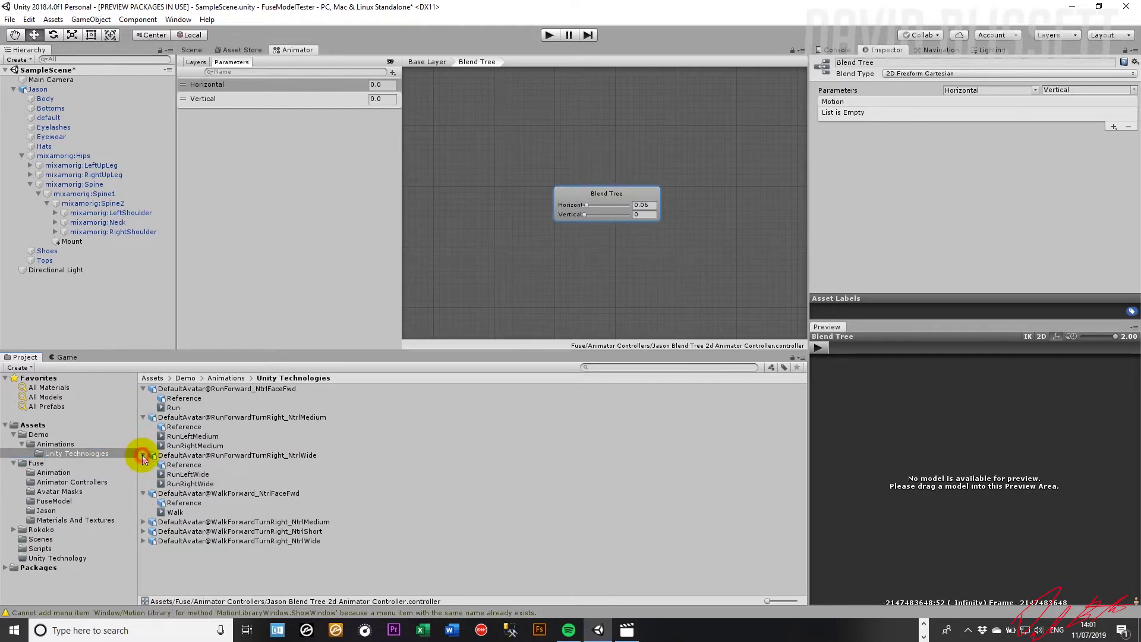
click(184, 483)
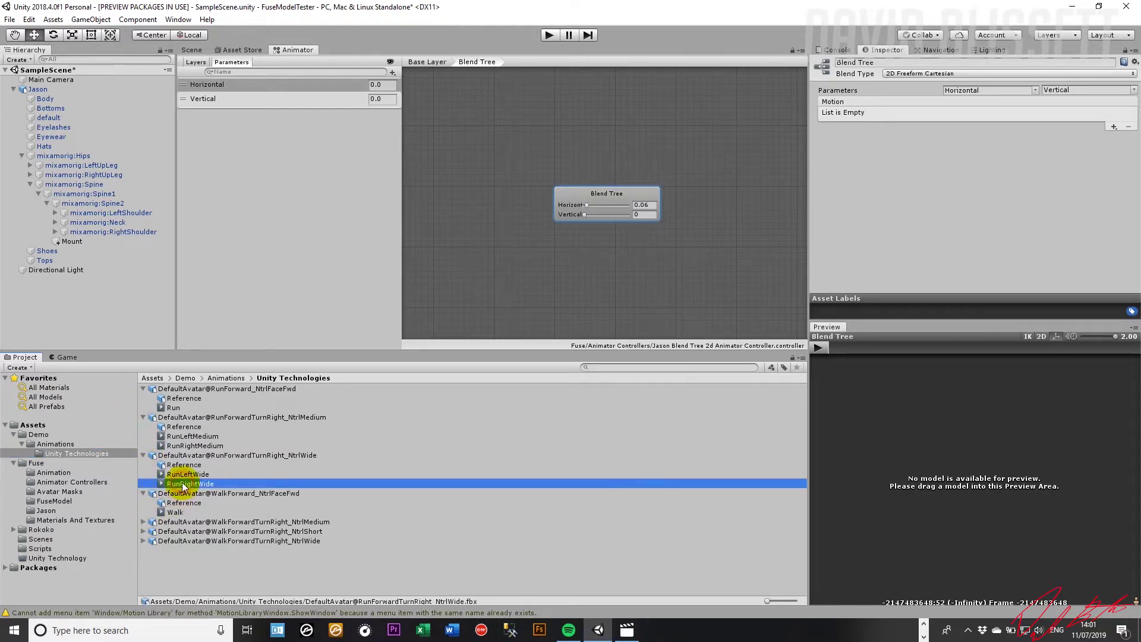
click(818, 347)
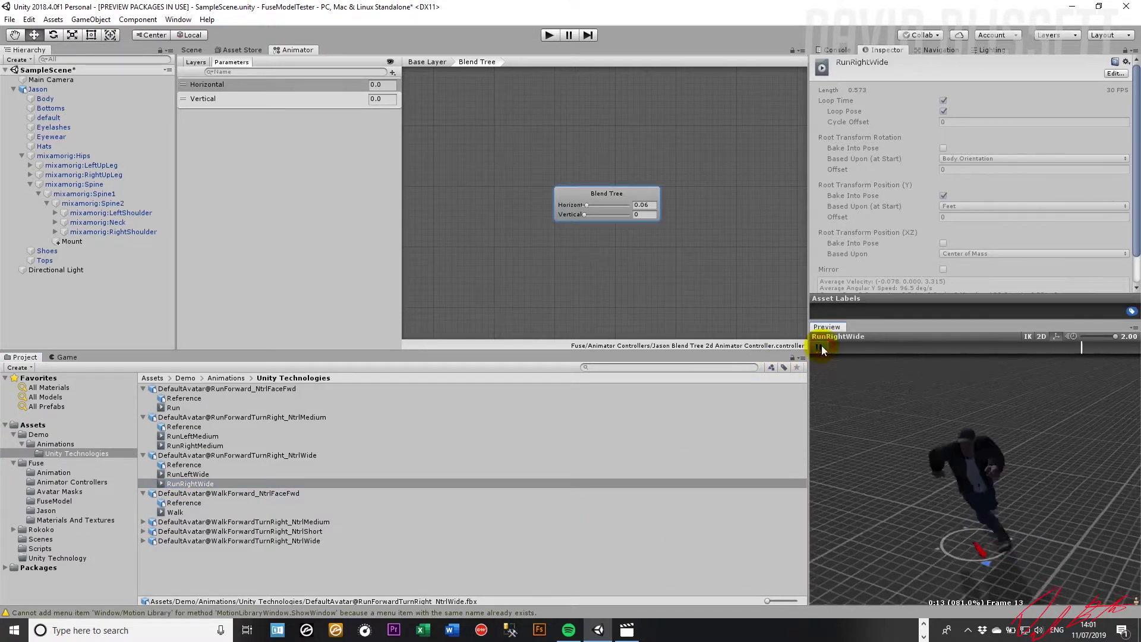
Step: Inspect the Walk, WalkLeftMedium, WalkRightMedium and WalkLeftShort clips, expanding the medium and short walk-turn files
click(169, 513)
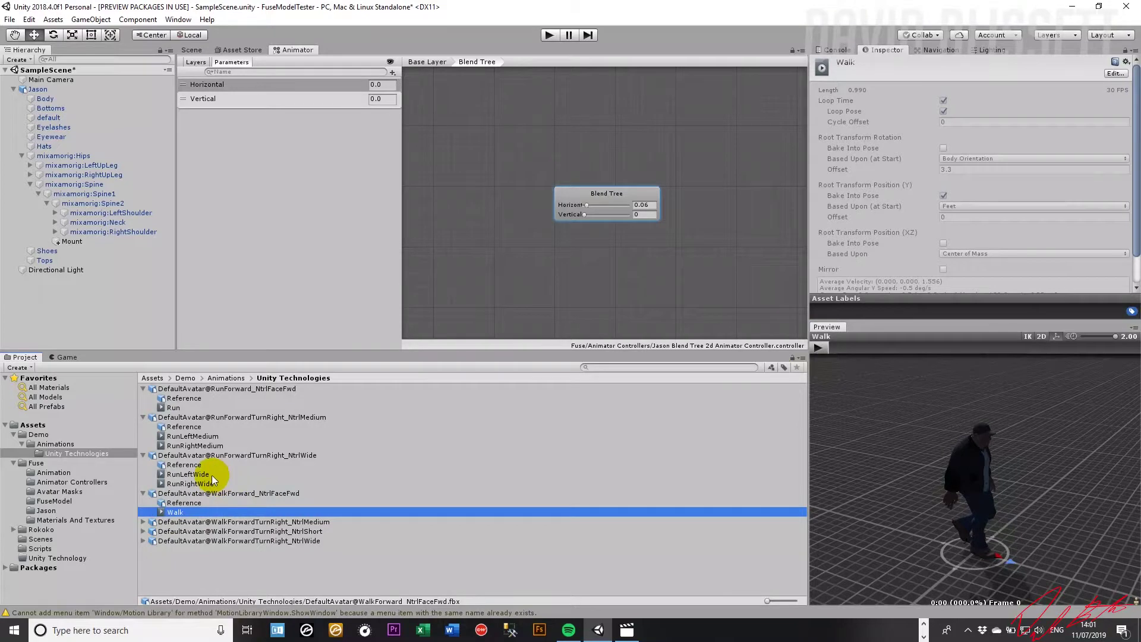
click(143, 522)
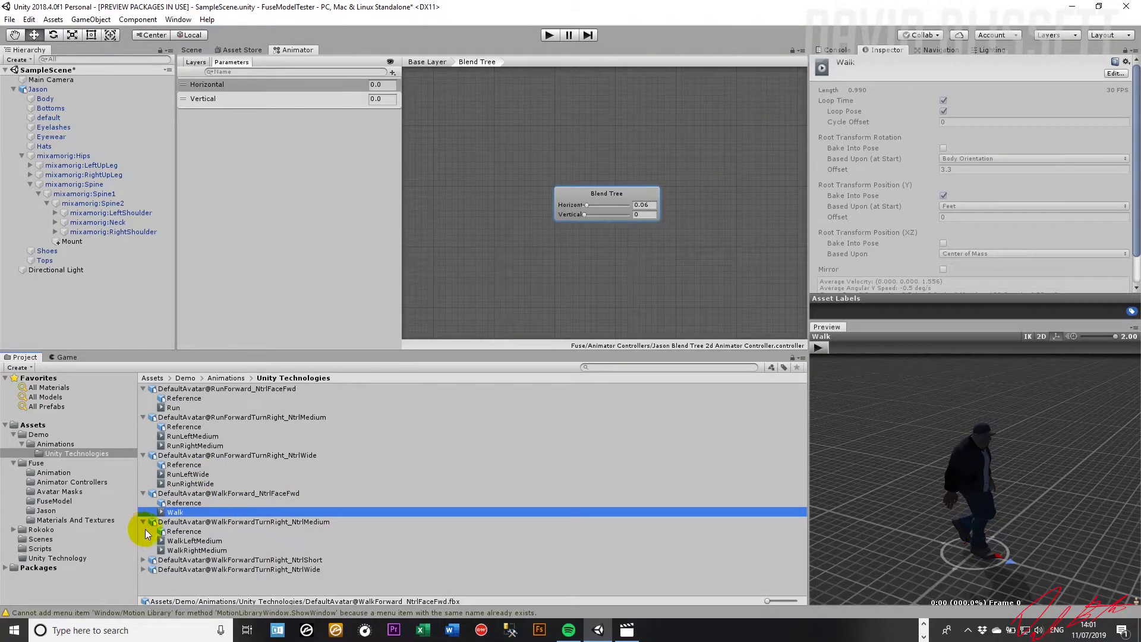
click(178, 541)
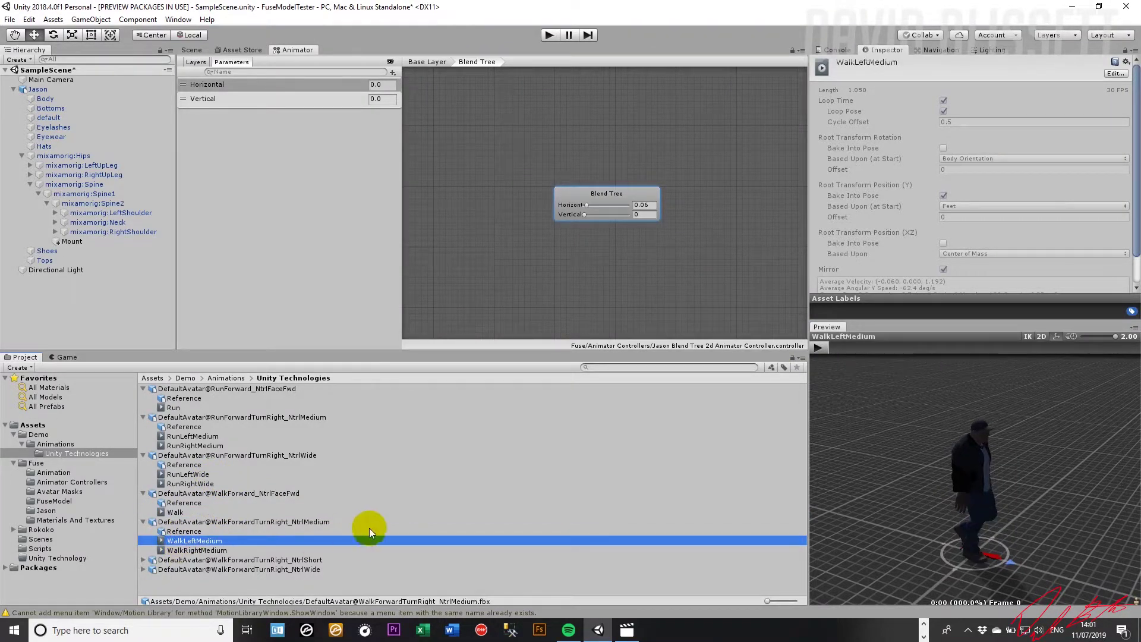
click(220, 550)
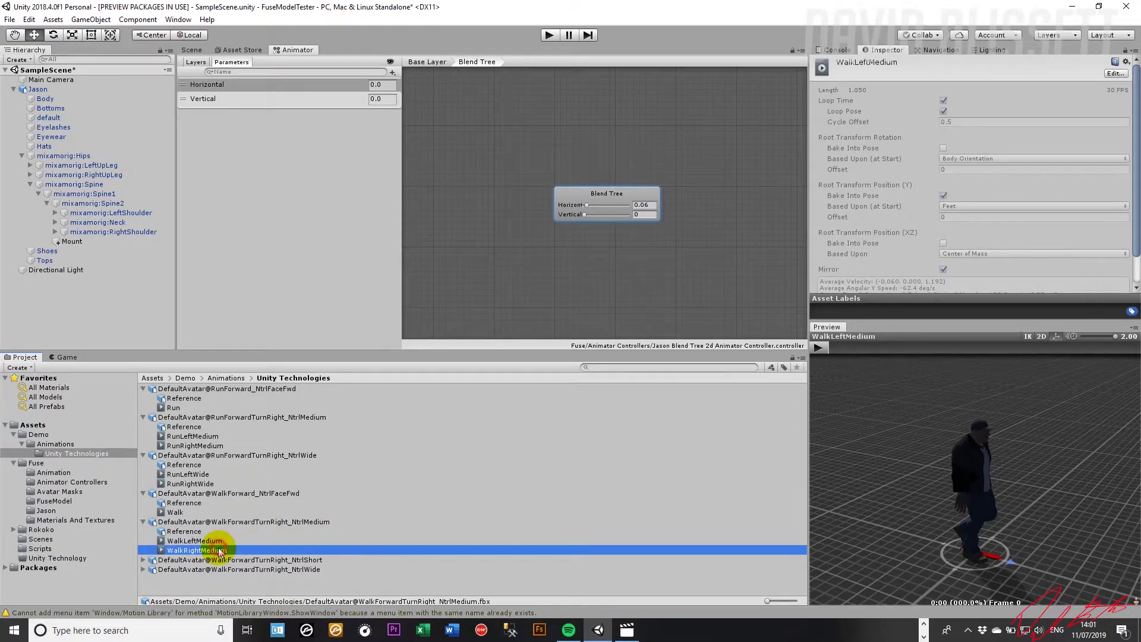
click(145, 560)
click(188, 578)
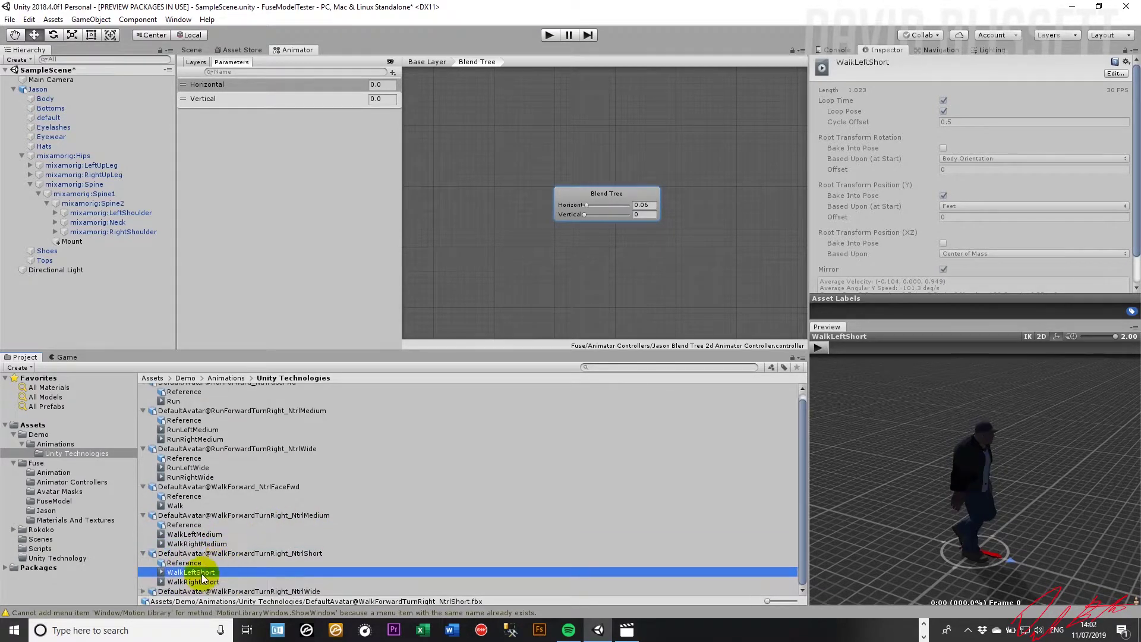
Step: Expand the WalkForwardTurnRight_NtrlWide file and enlarge the project area to fit the whole clip list
click(130, 591)
click(146, 596)
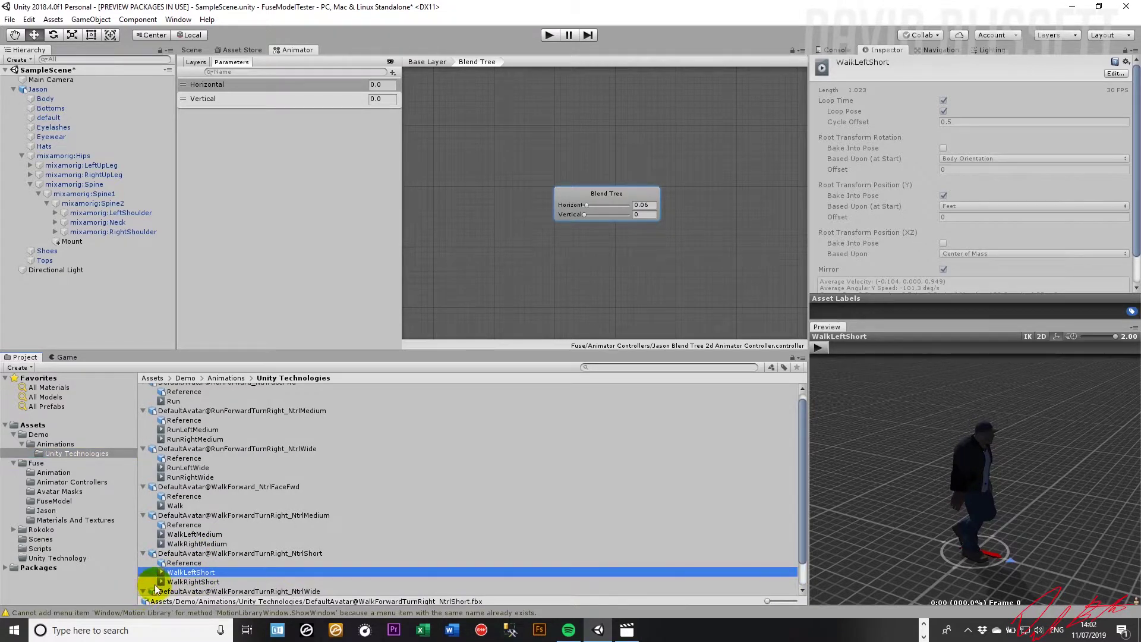
click(144, 592)
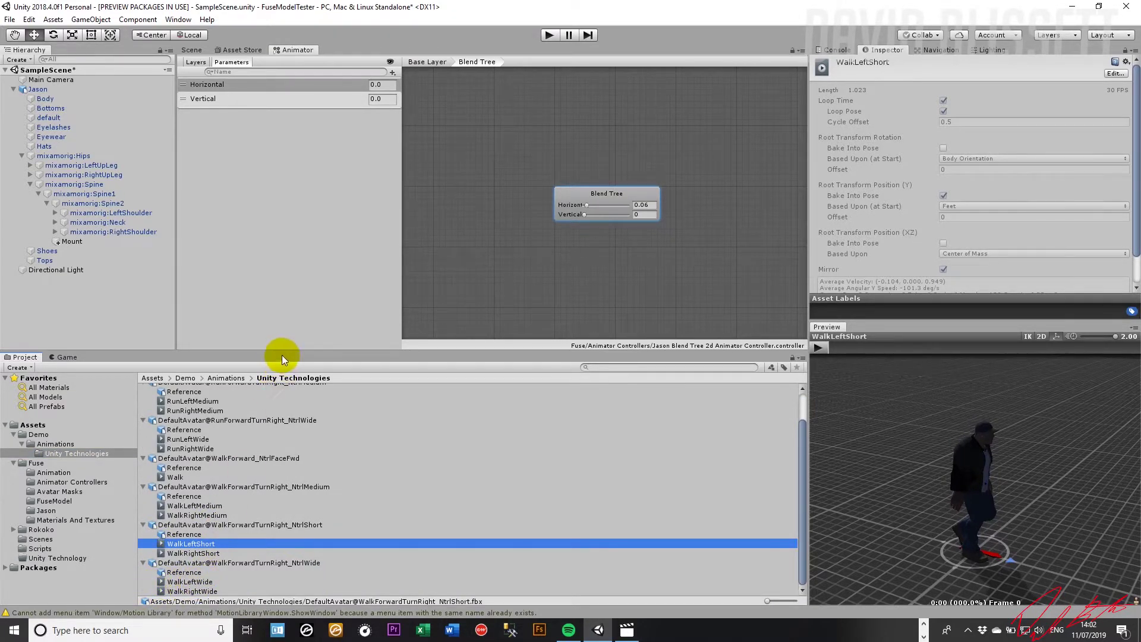
drag(292, 351, 285, 280)
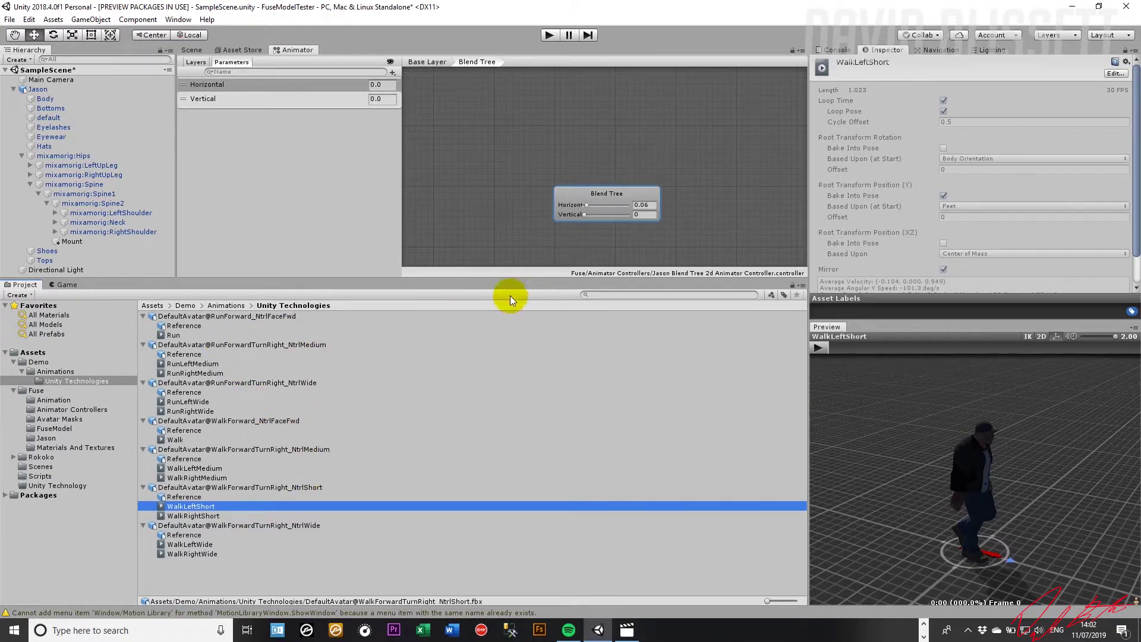
Step: Add three empty motion fields to the Blend Tree's motion list
click(568, 210)
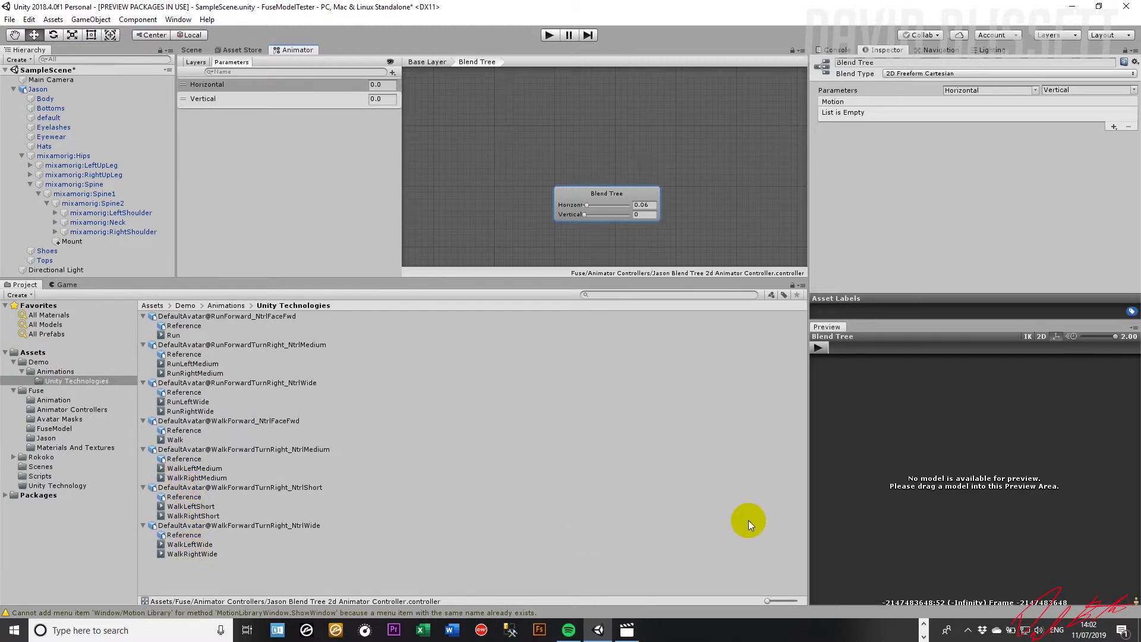
click(1113, 127)
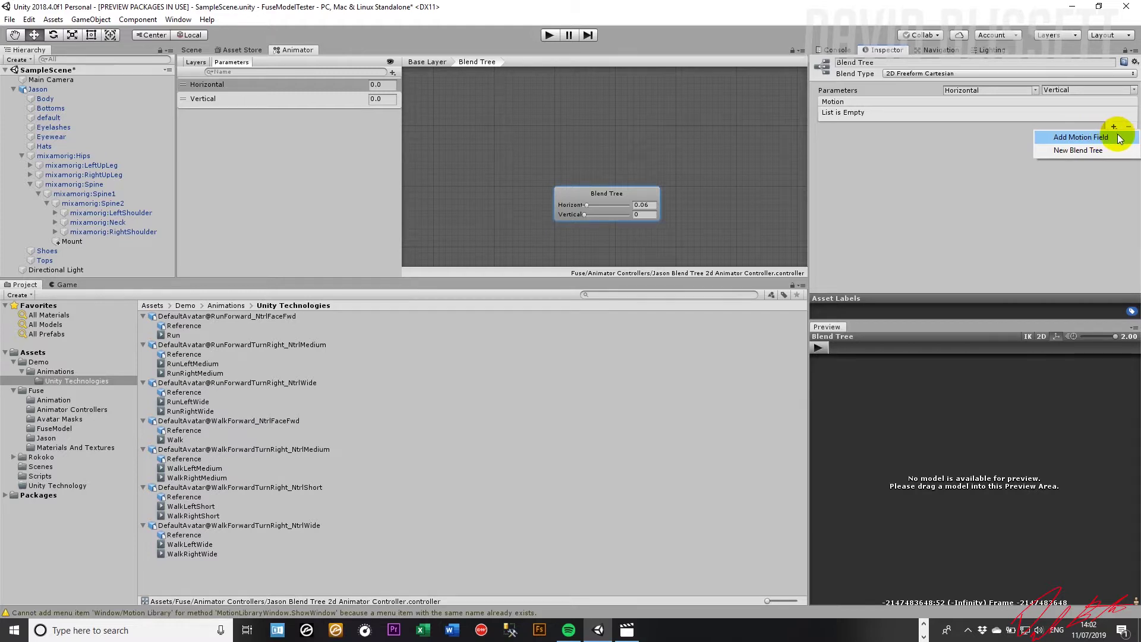
click(1119, 137)
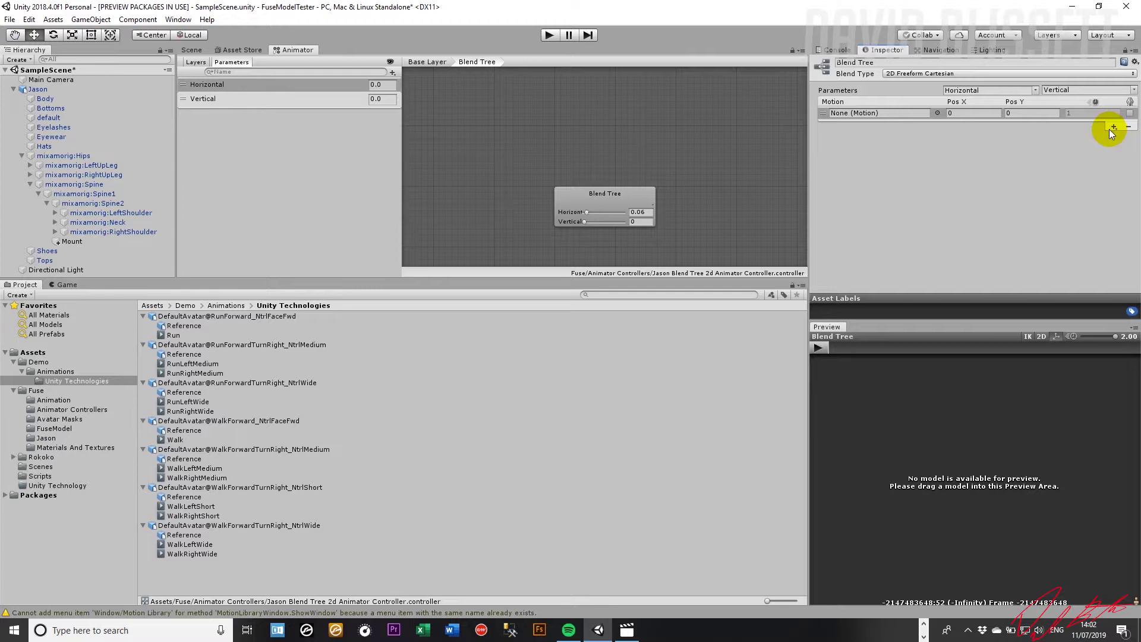
click(1111, 128)
click(1114, 131)
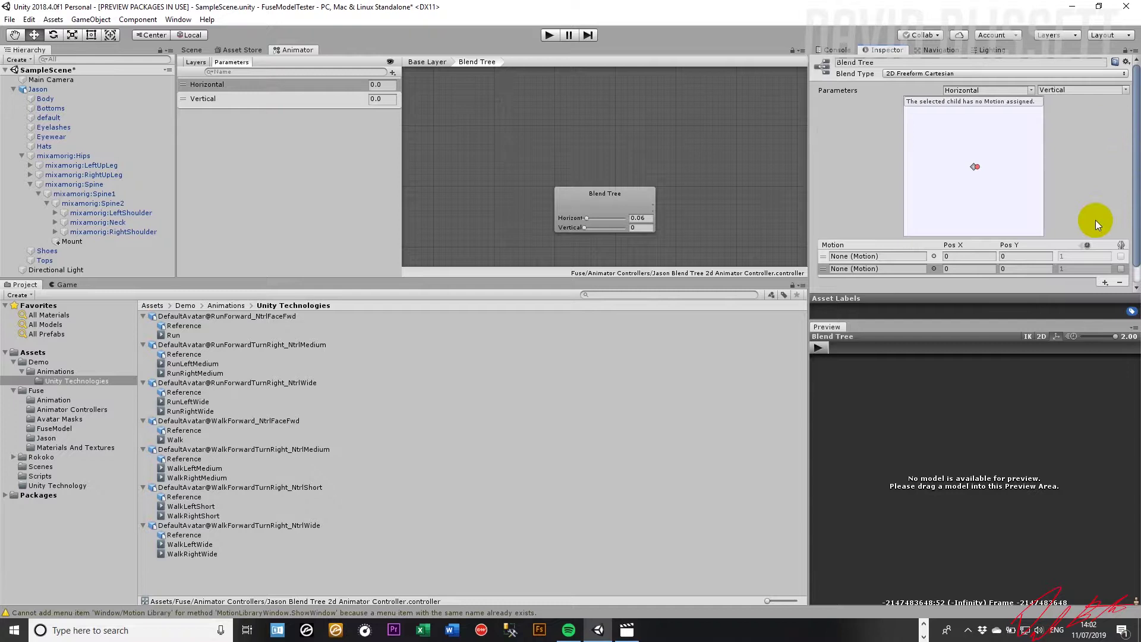
scroll(1136, 171, down, 1)
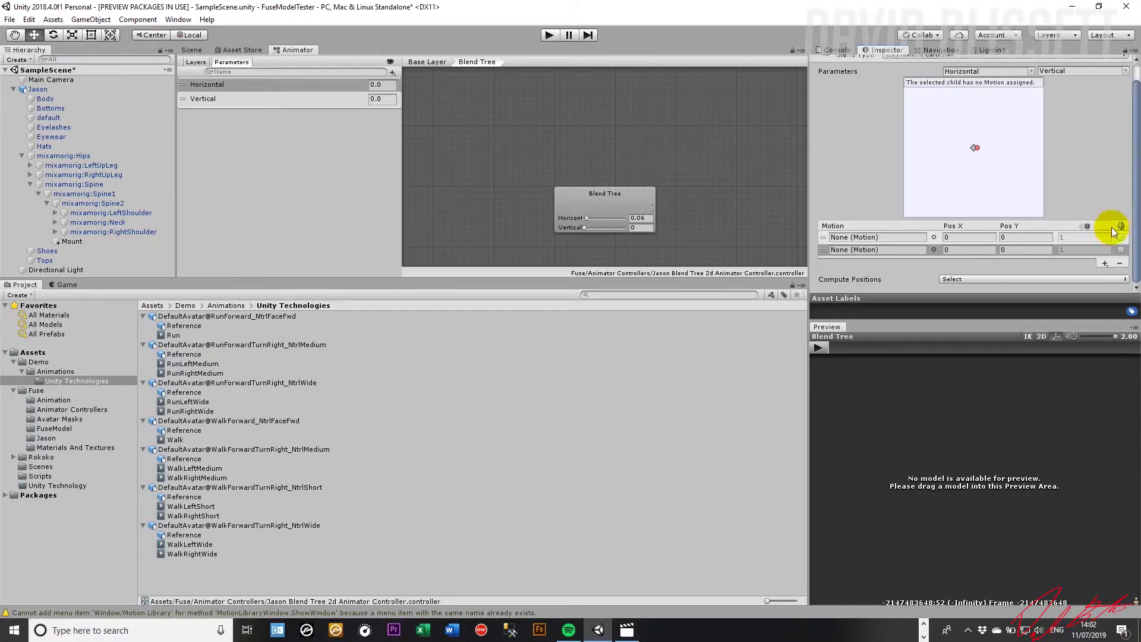
click(1104, 263)
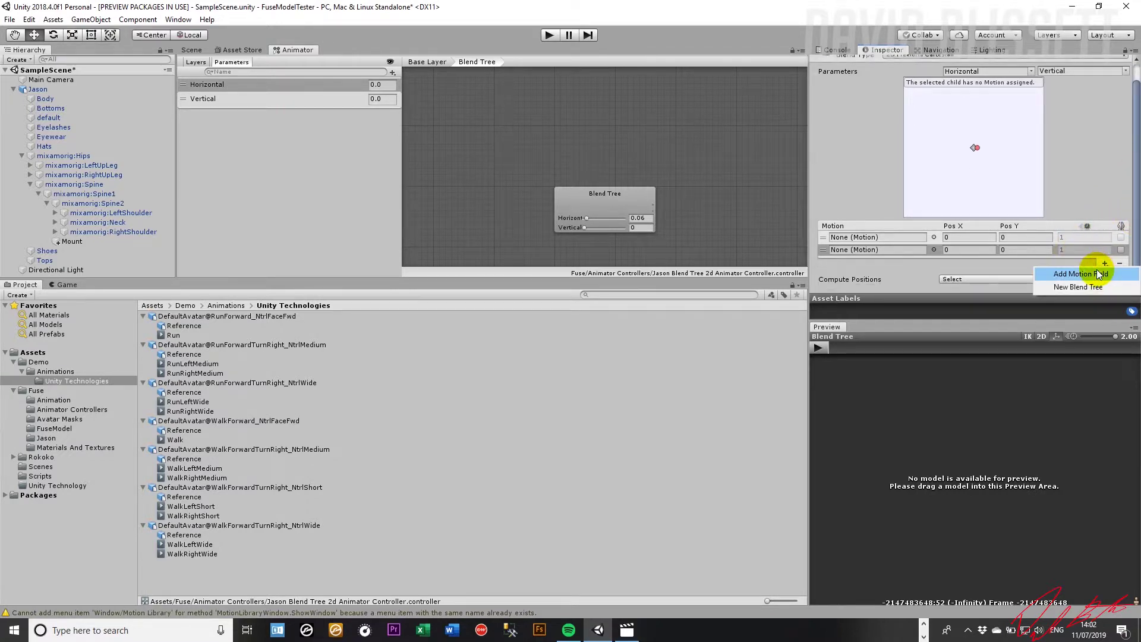
click(1096, 274)
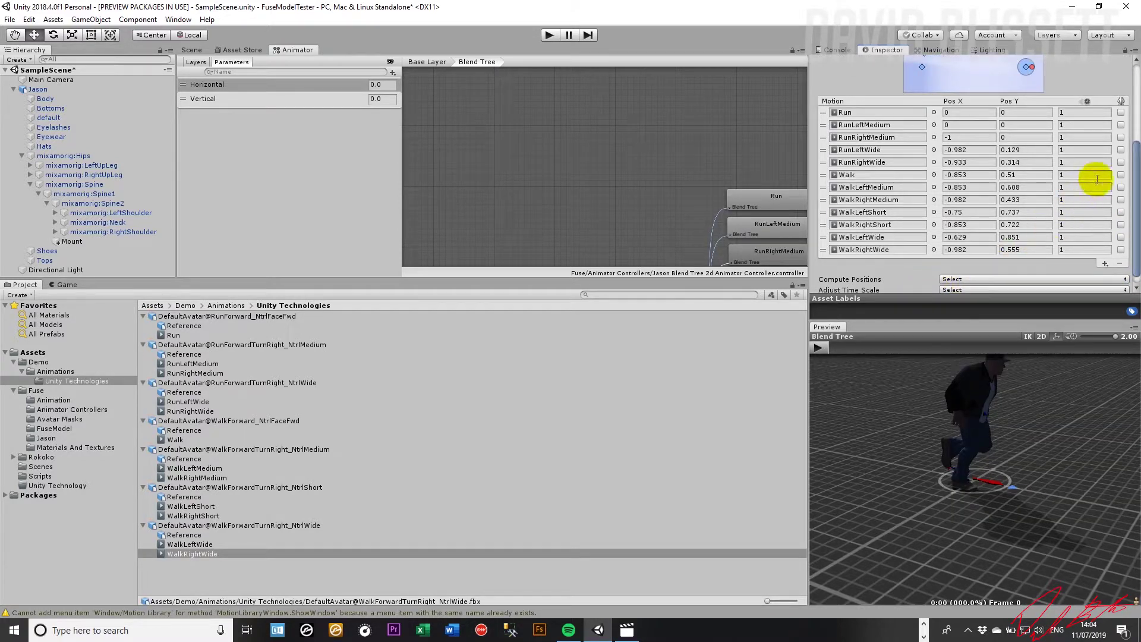
Step: Examine the Blend Tree node's connected motions and move its Horizontal preview value to about -0.78
drag(1134, 146, 1134, 95)
scroll(654, 190, down, 2)
alt+drag(622, 229, 581, 151)
scroll(525, 180, up, 5)
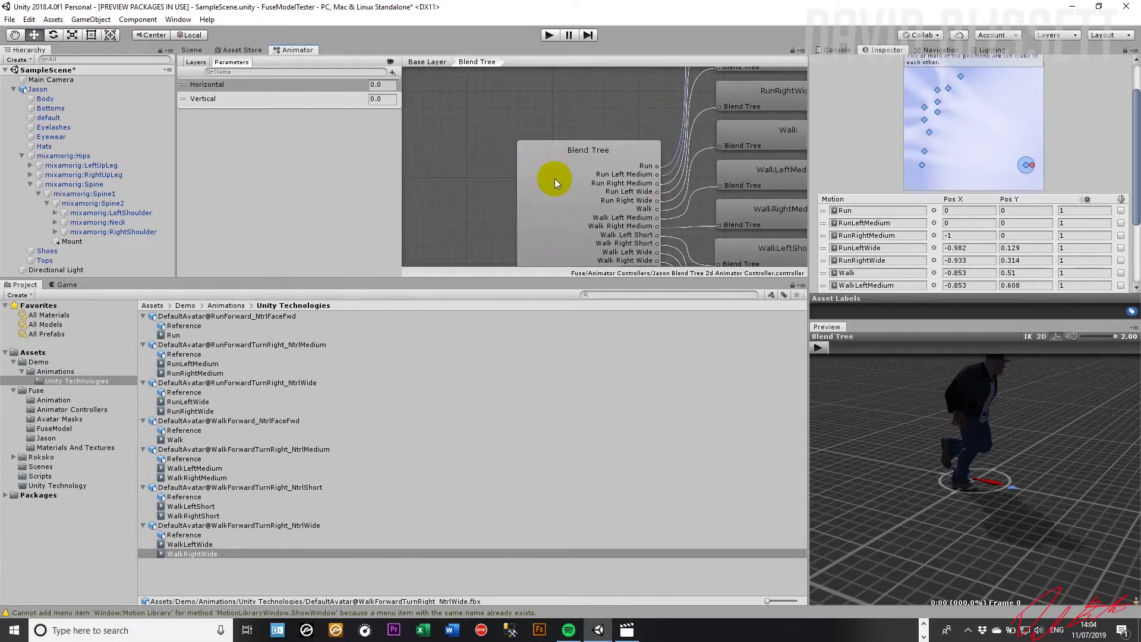
scroll(554, 178, up, 2)
alt+drag(443, 216, 427, 148)
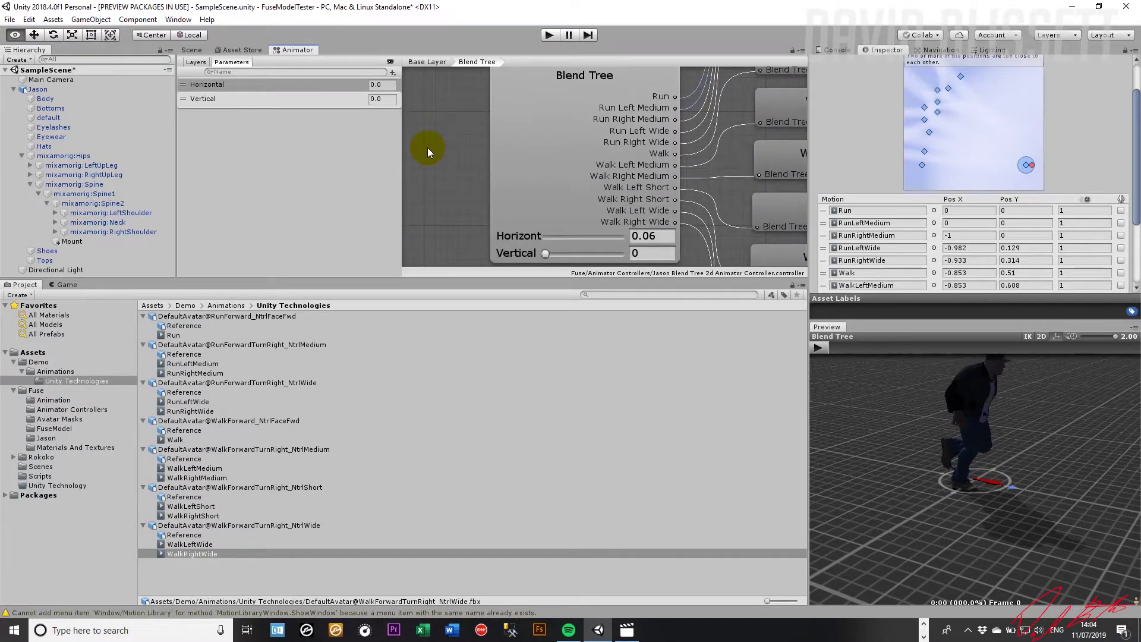
scroll(498, 163, down, 1)
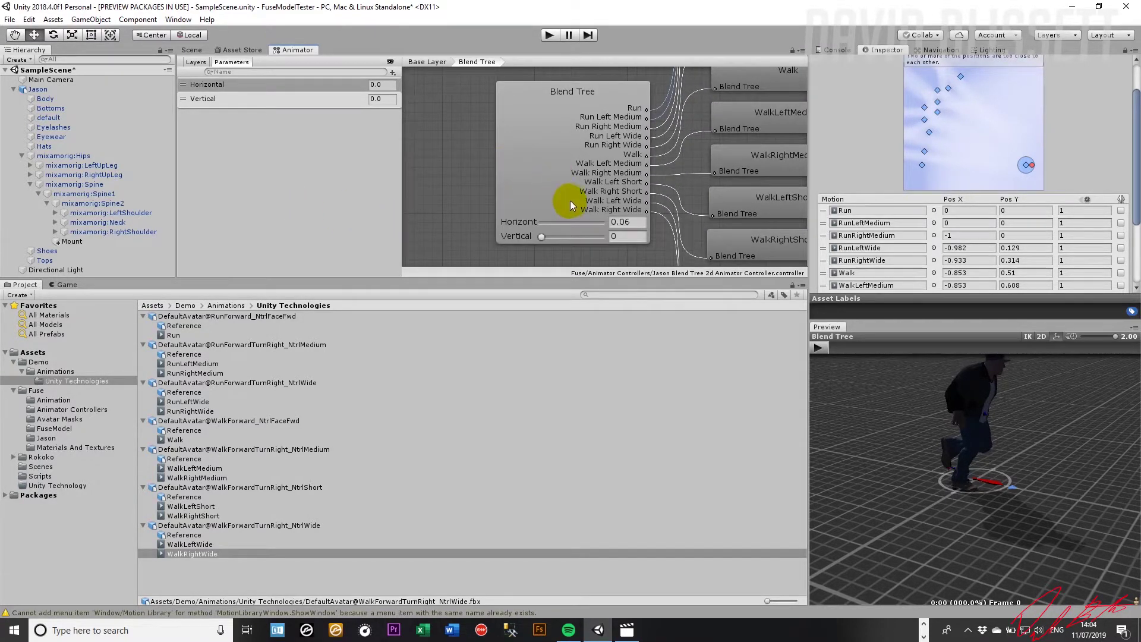
mouse_move(565, 226)
mouse_down()
mouse_move(576, 225)
mouse_move(567, 223)
mouse_up()
click(556, 226)
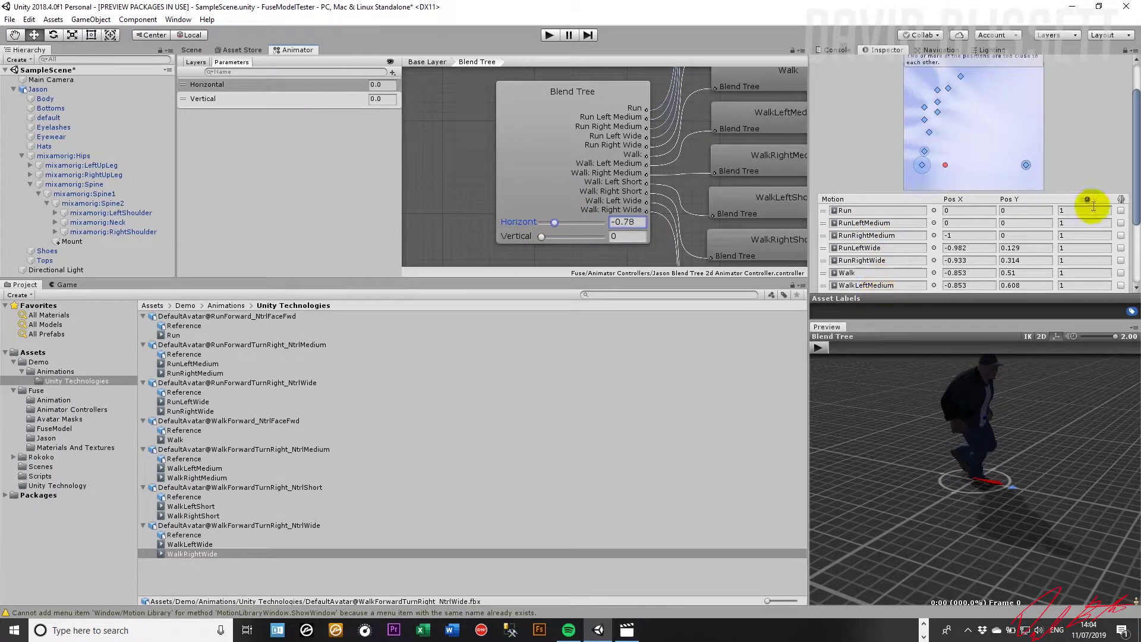
Step: Compute the blend tree's motion positions from Speed And Angular Speed
drag(1134, 191, 1133, 284)
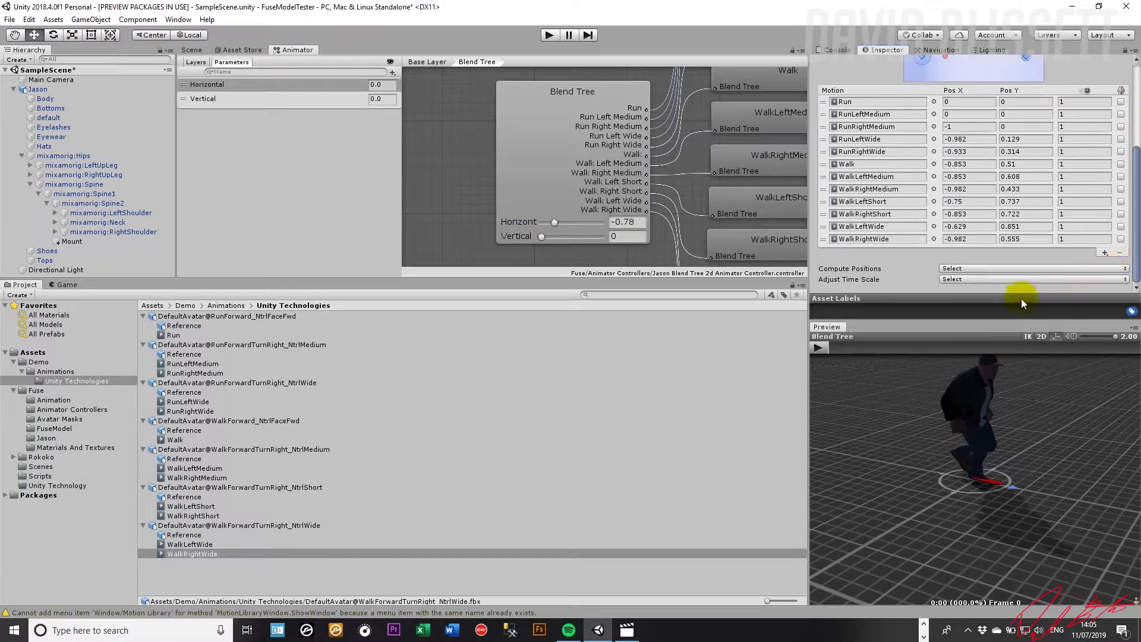
click(959, 269)
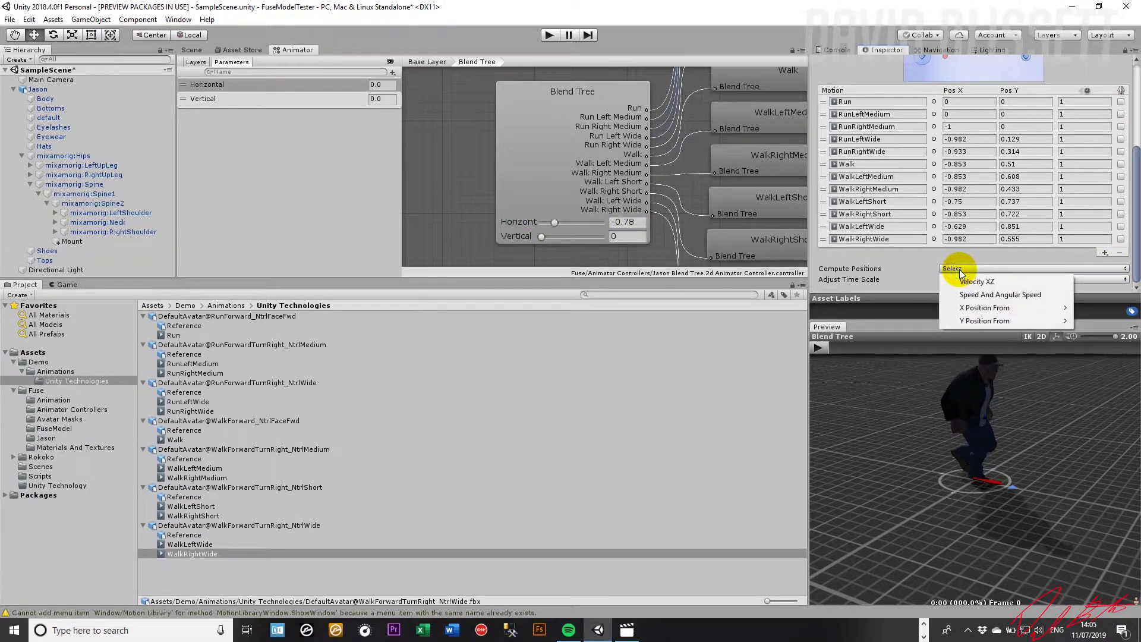
click(1002, 296)
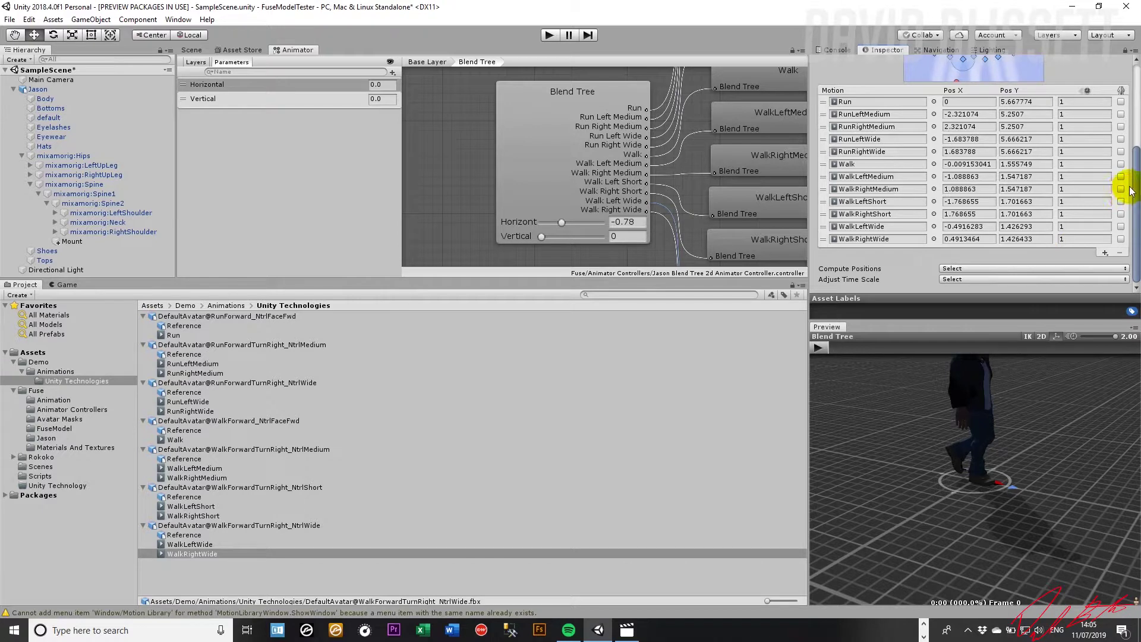
Step: Move the blend diagram's preview point to about Horizontal -1.69, Vertical 1.69 and play the animation preview
drag(1136, 178, 1137, 84)
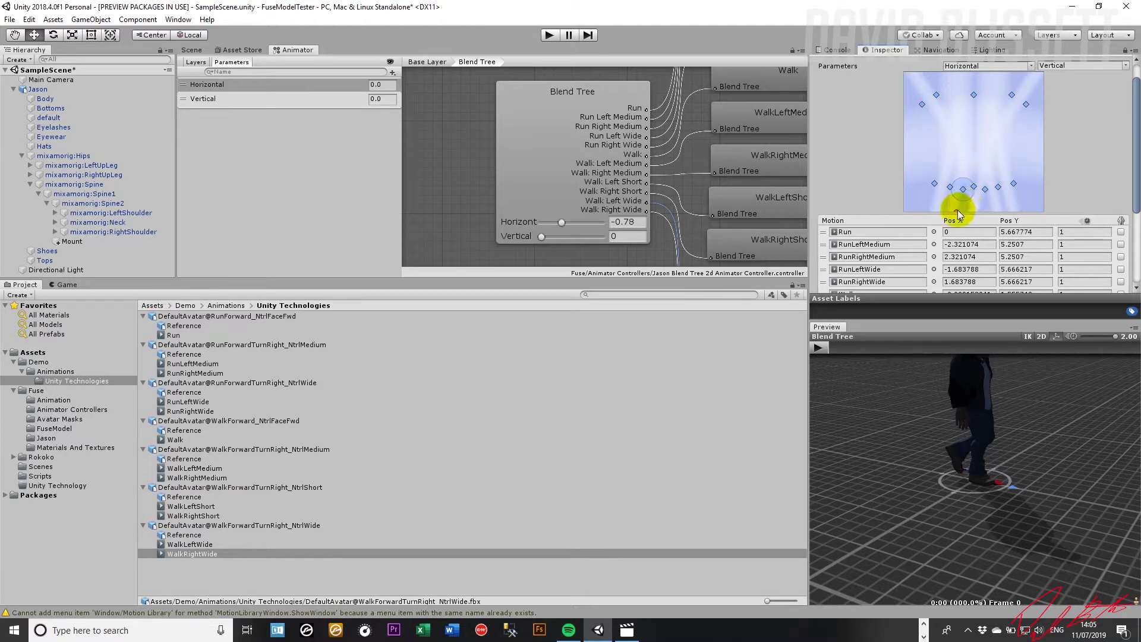
drag(961, 203, 941, 190)
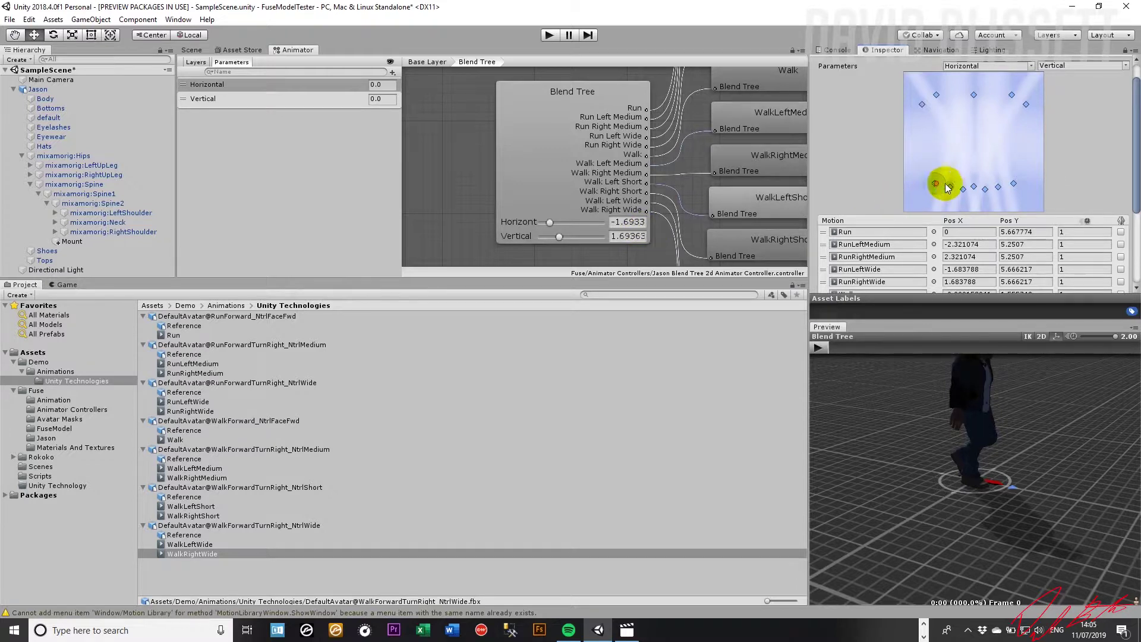
click(826, 348)
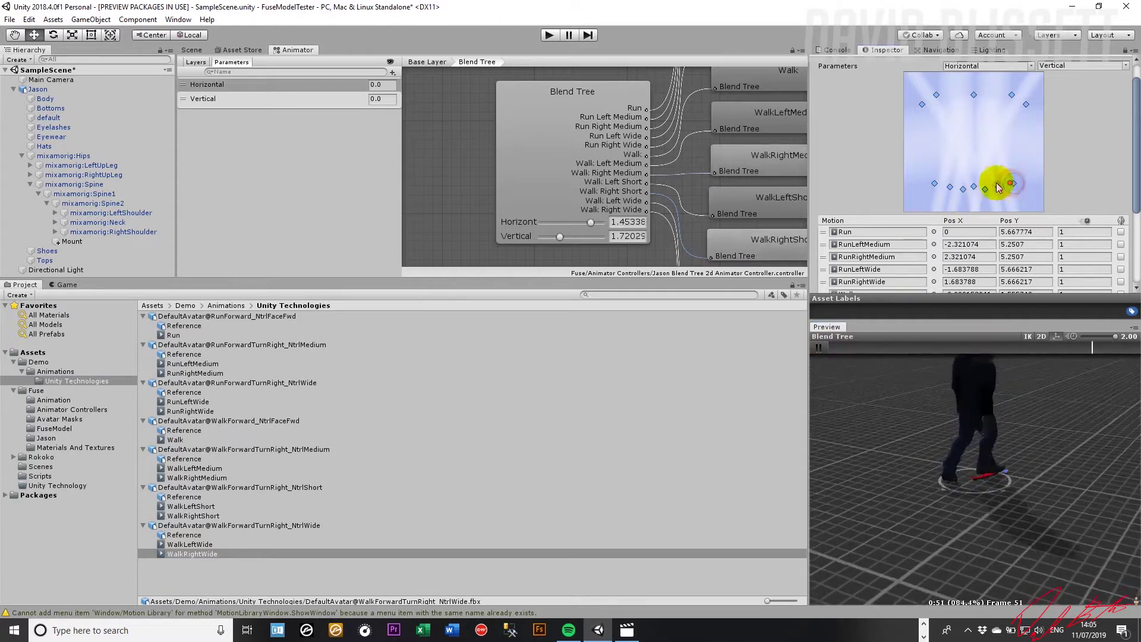
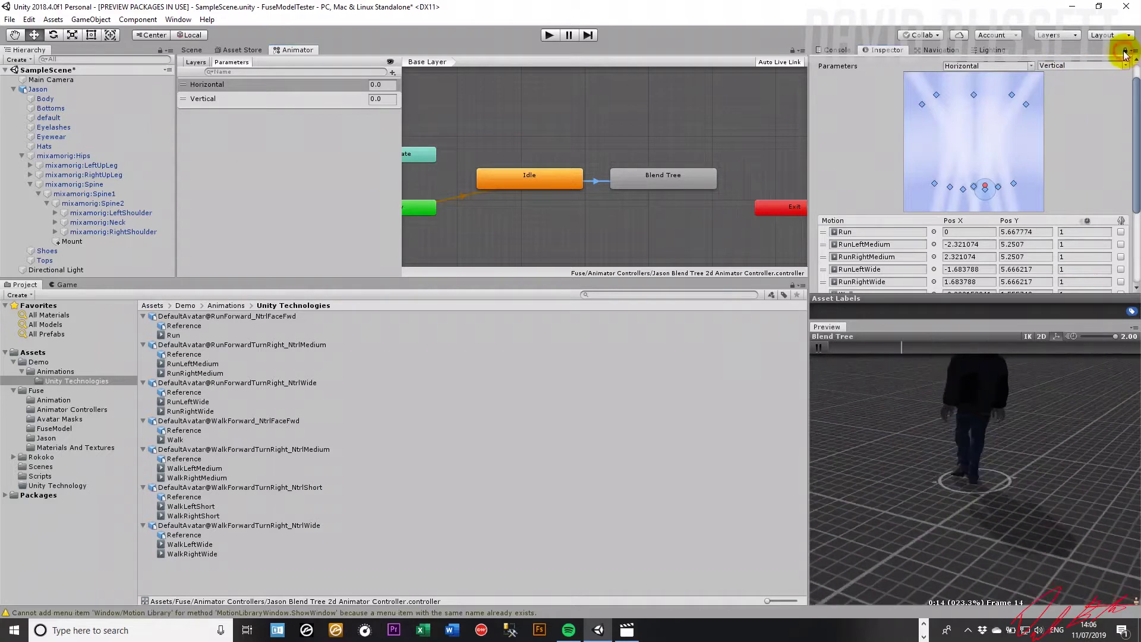
Step: Turn off Has Exit Time on the Idle to Blend Tree transition and add the condition Vertical Greater 0.1
click(594, 181)
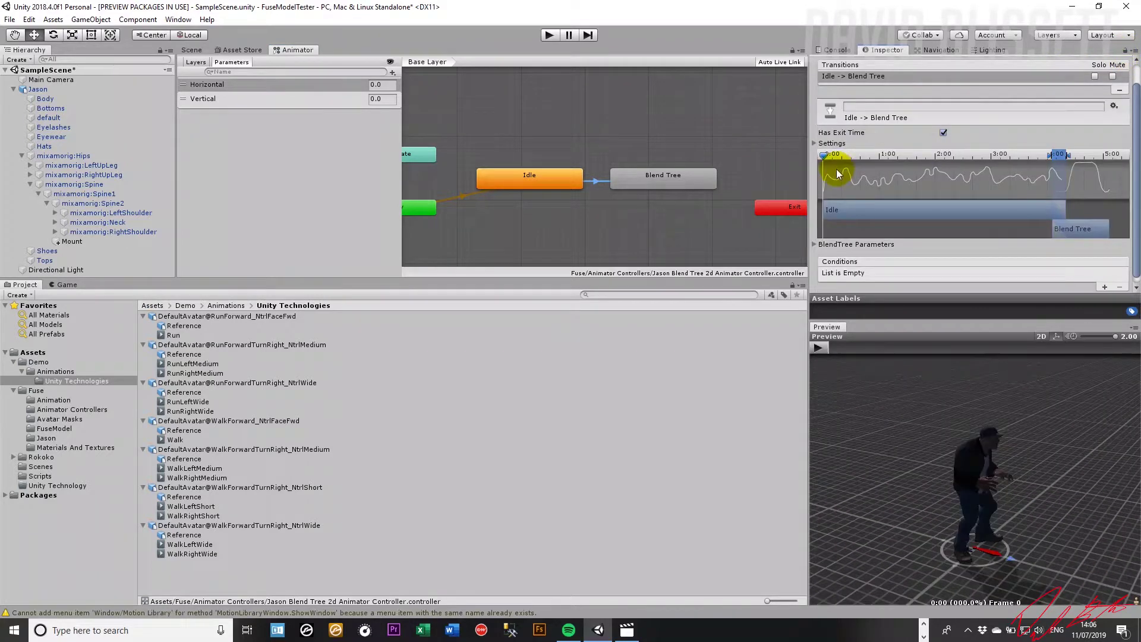
click(943, 133)
scroll(1117, 262, down, 2)
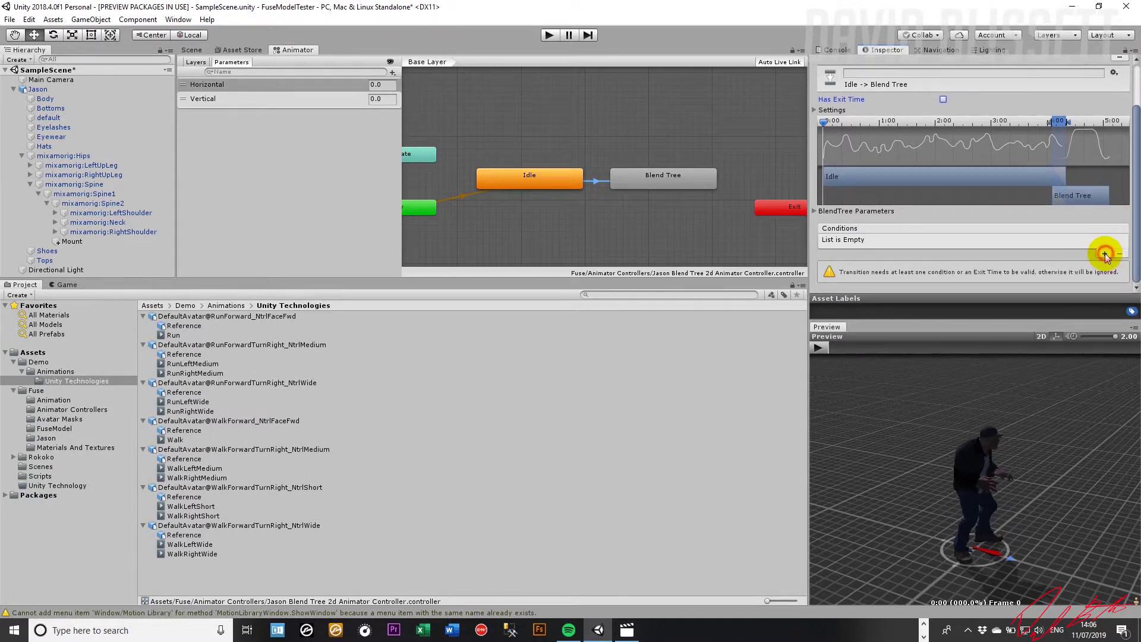
click(1105, 254)
click(966, 269)
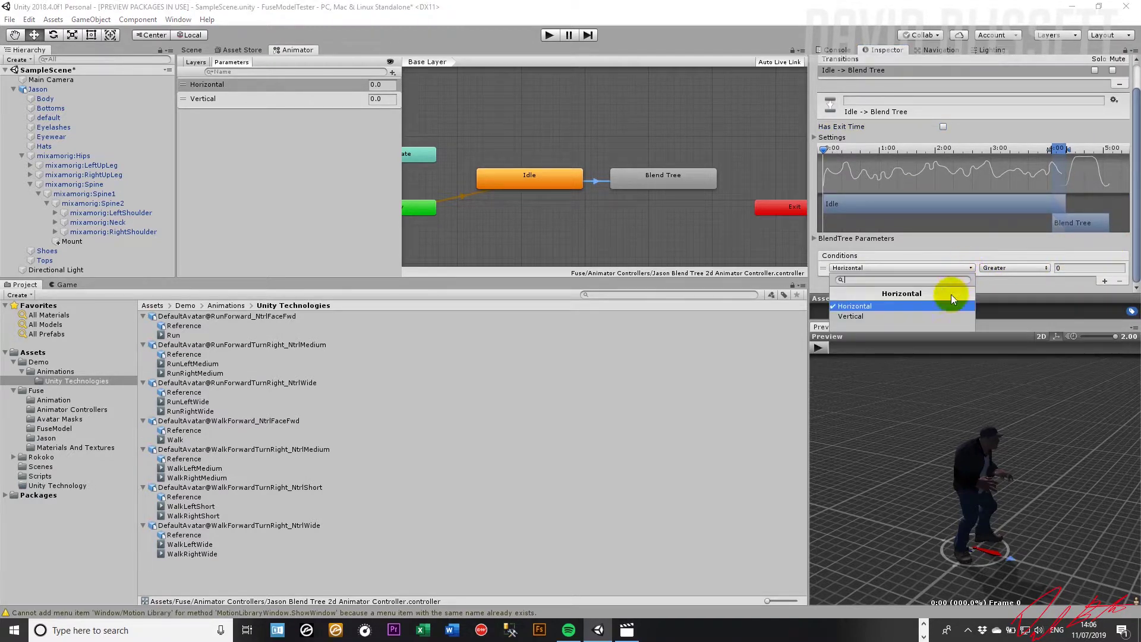
click(937, 309)
click(1057, 268)
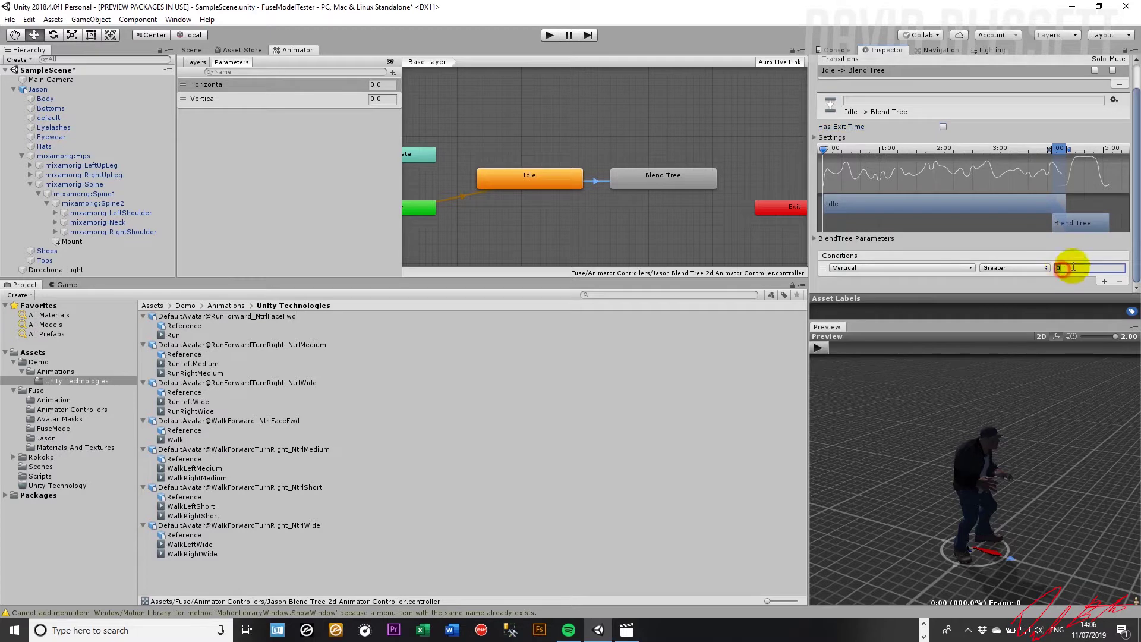
text(.1)
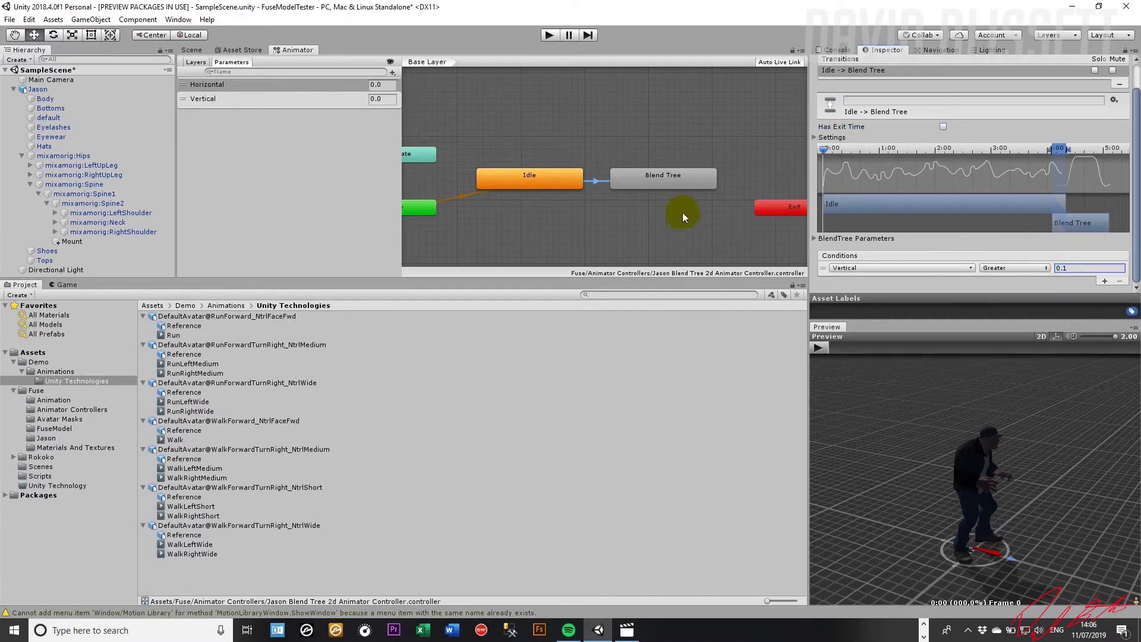
Step: Create a transition from the Blend Tree state back to Idle and turn off its Has Exit Time
right_click(645, 181)
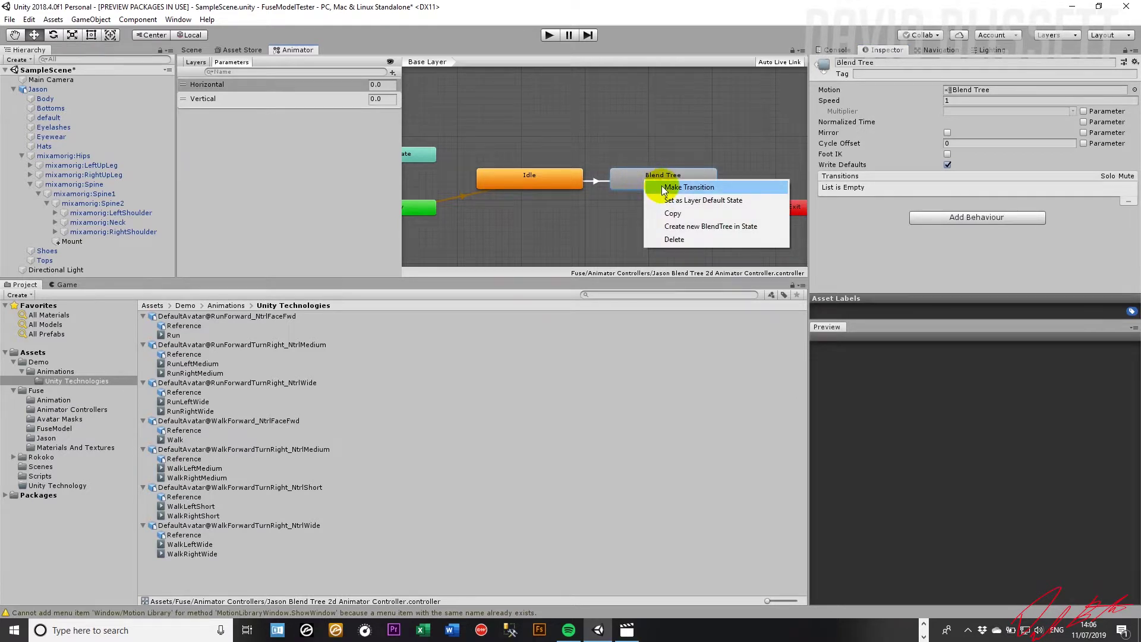
click(688, 187)
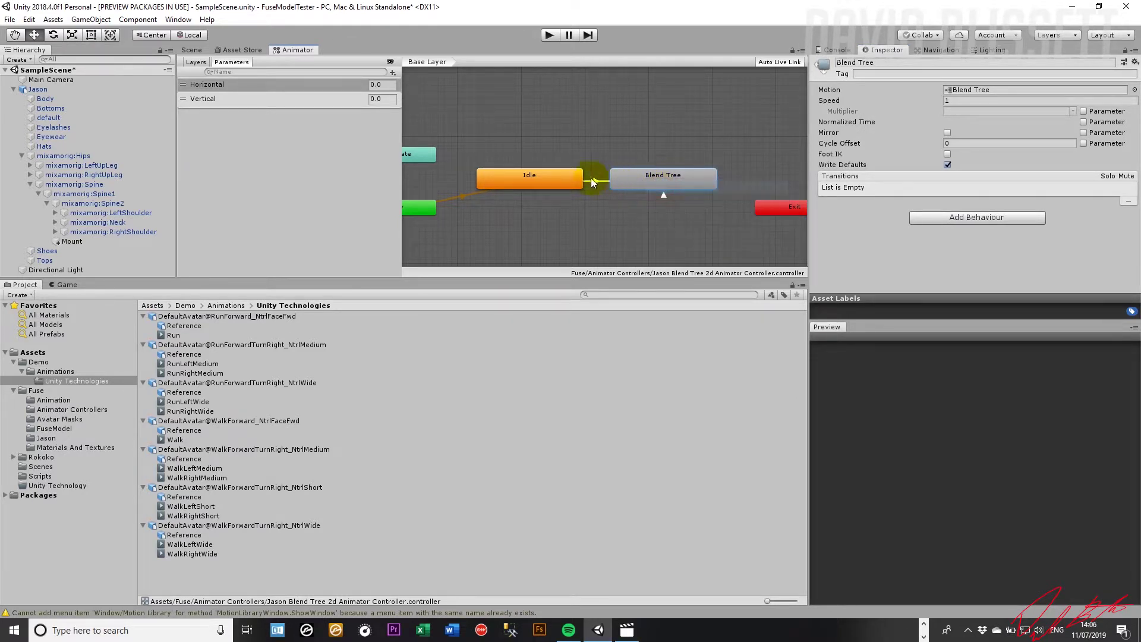
click(571, 177)
click(601, 178)
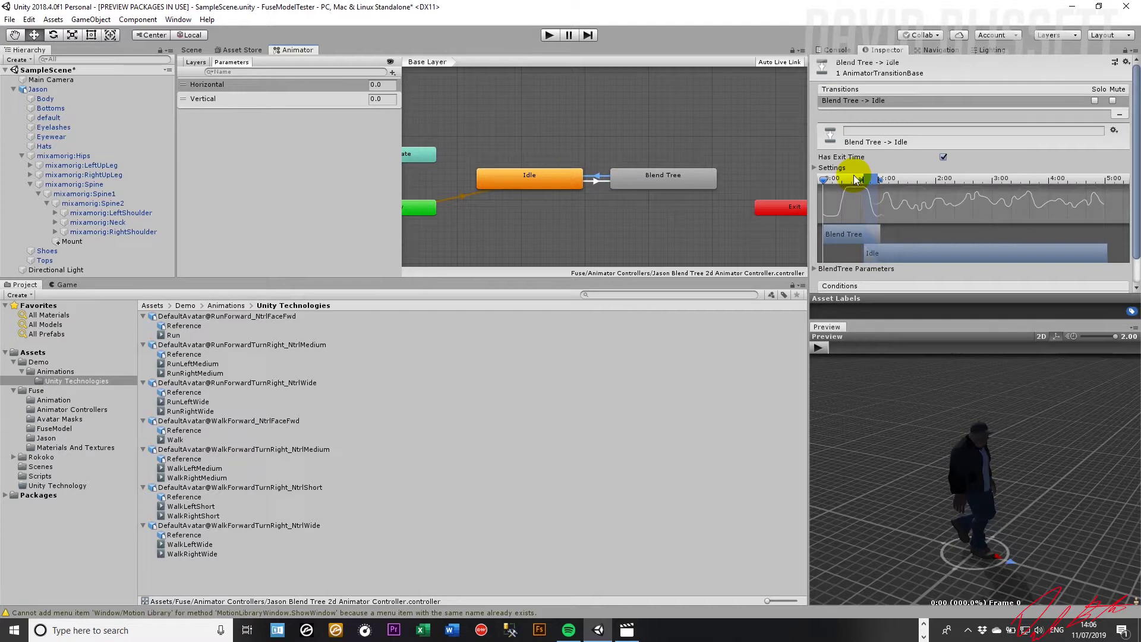
click(943, 156)
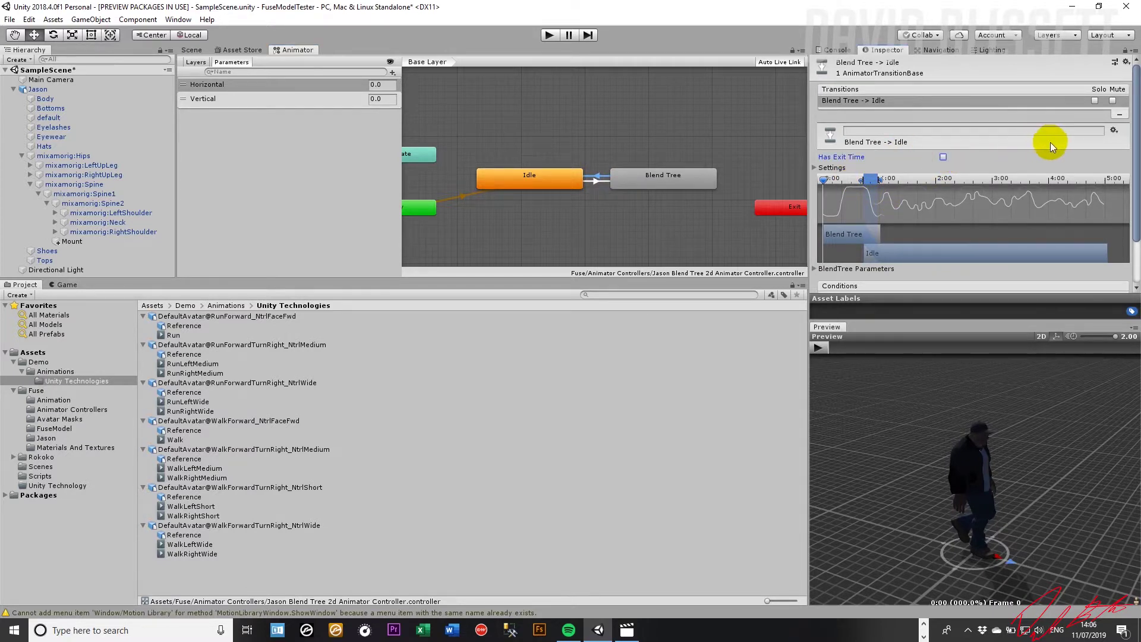
Step: Add the condition Vertical Less 0.1 to the Blend Tree to Idle transition
scroll(1132, 223, down, 2)
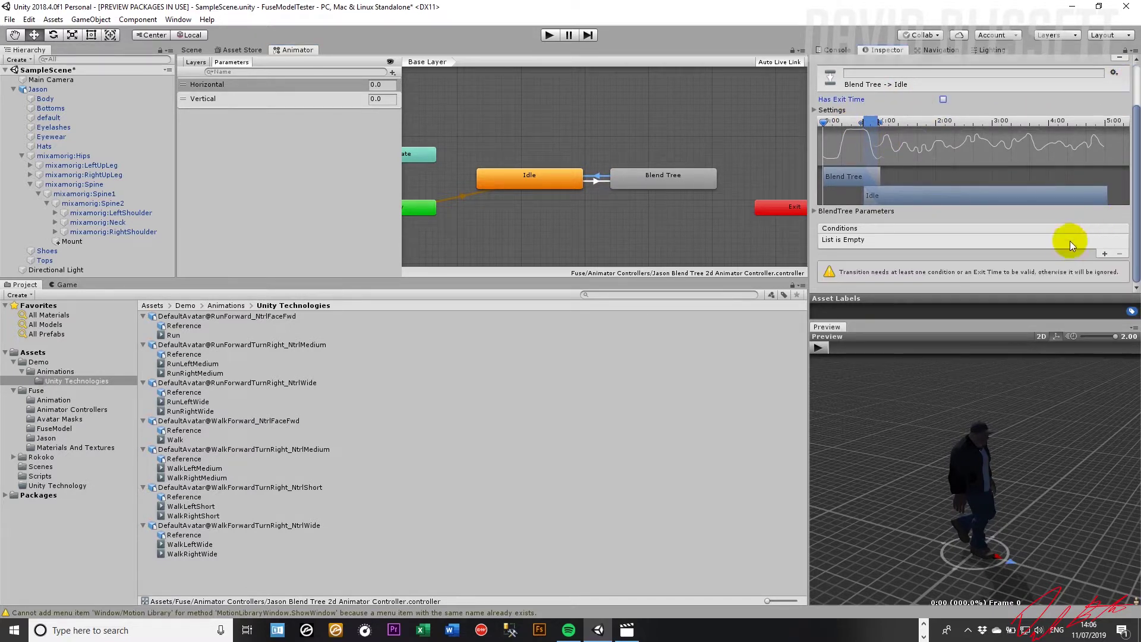
click(1104, 253)
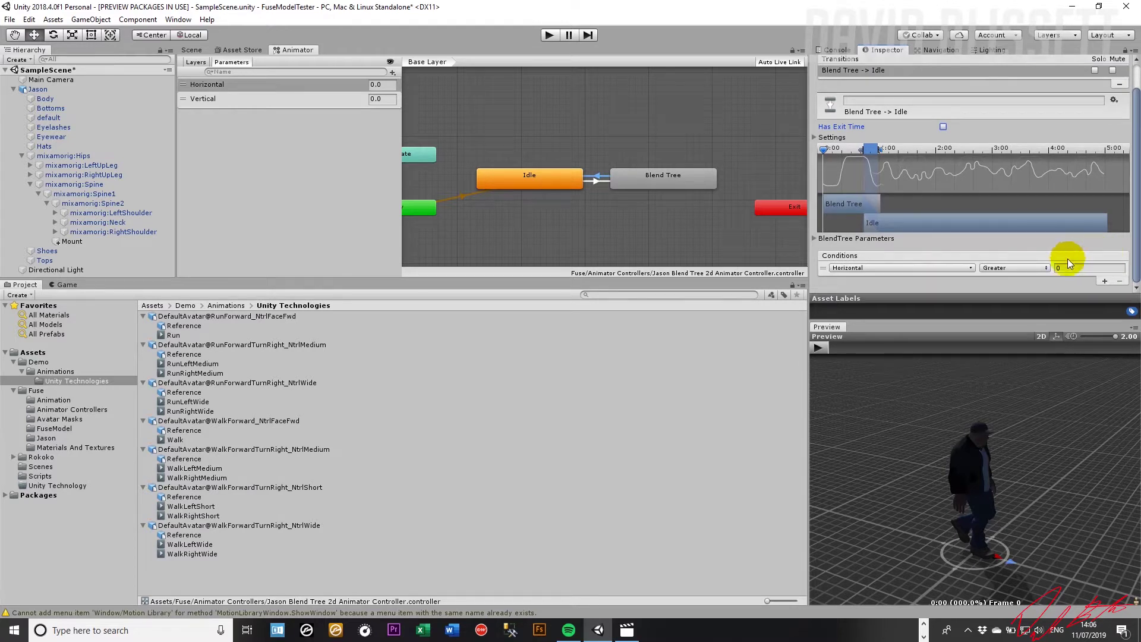
click(962, 270)
click(931, 310)
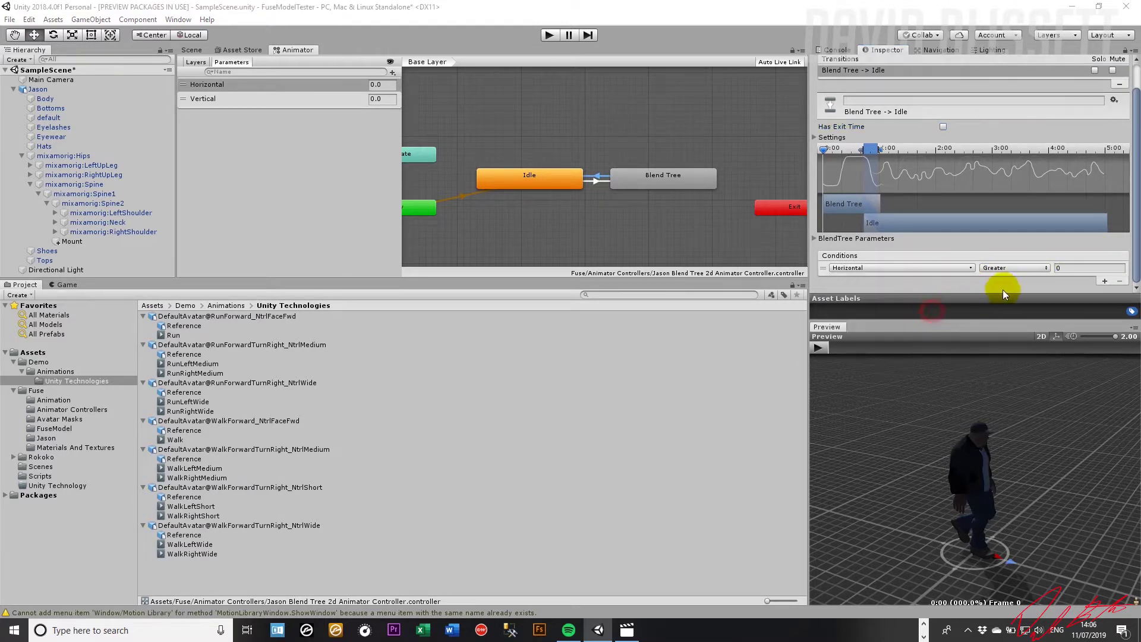
click(1024, 273)
click(1018, 293)
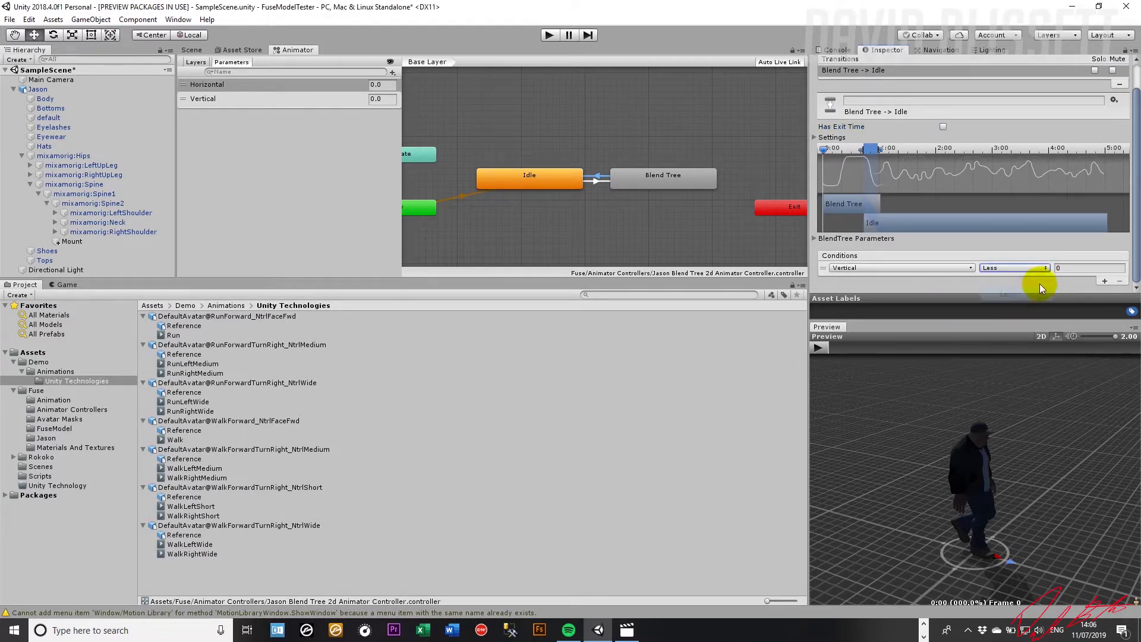
click(1074, 267)
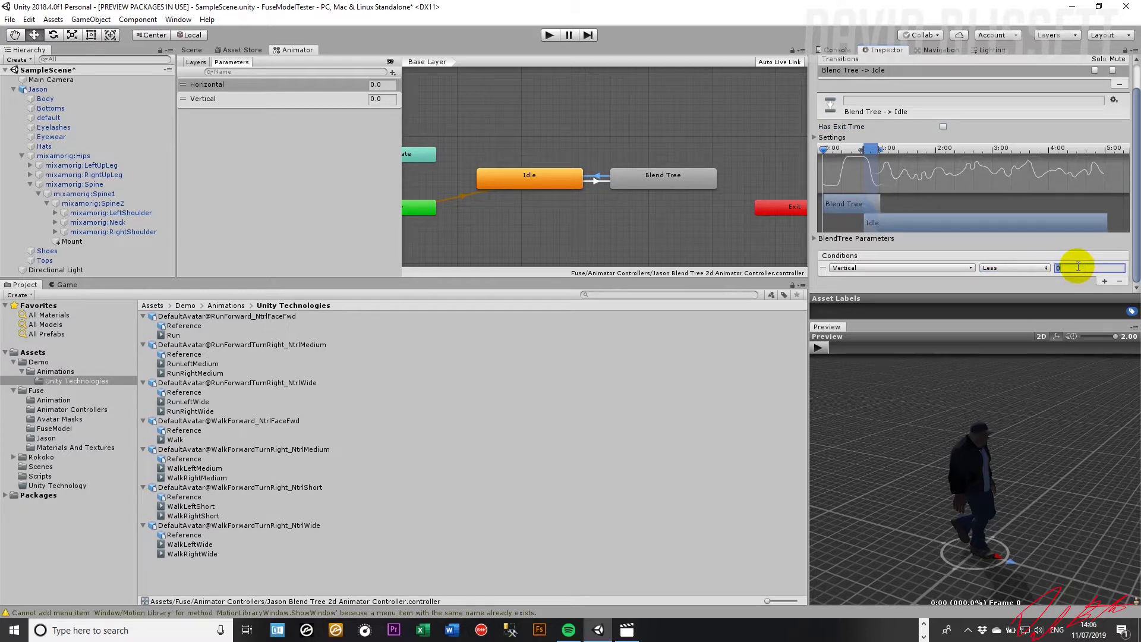
text(0.1)
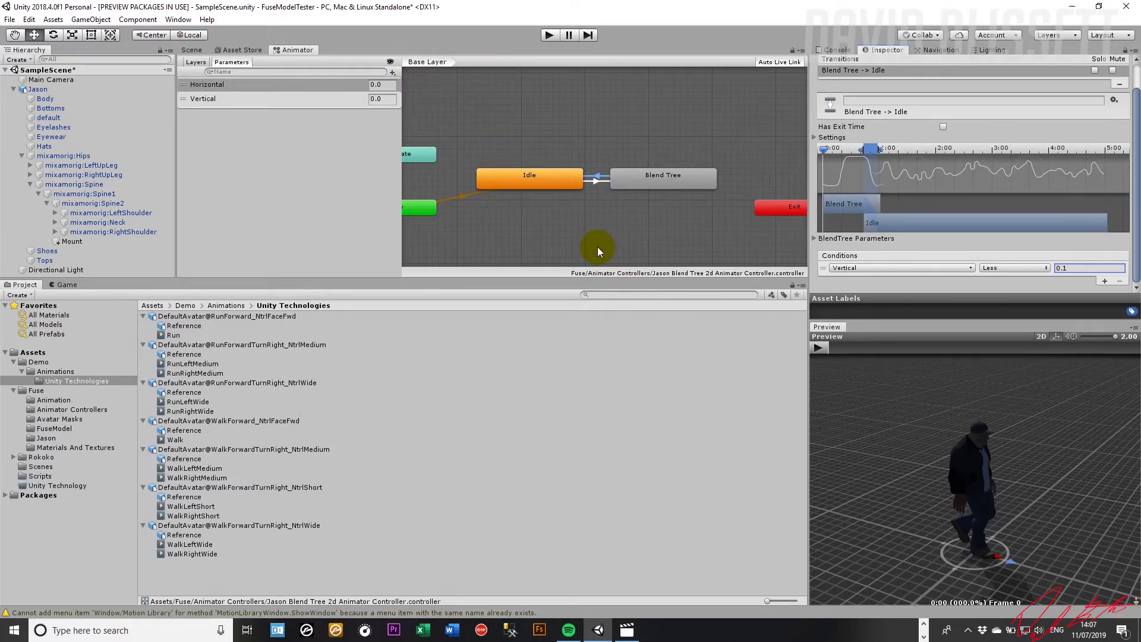
scroll(530, 222, down, 2)
scroll(531, 225, up, 1)
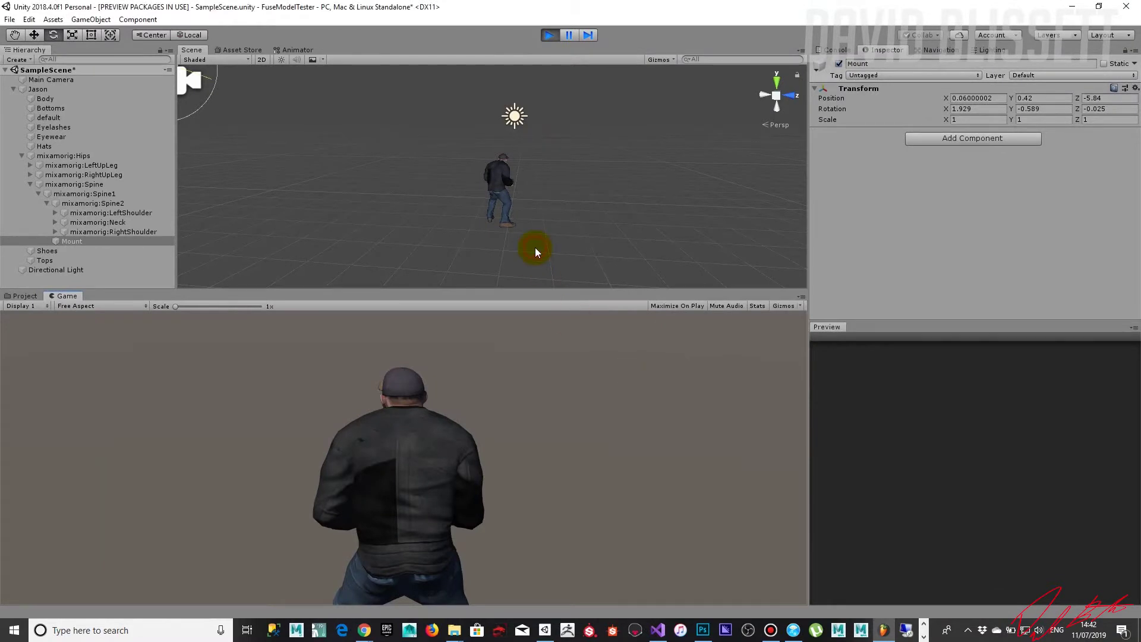
Step: Test Jason's forward and turning movement in the running game and examine his position in the scene
click(600, 128)
click(452, 441)
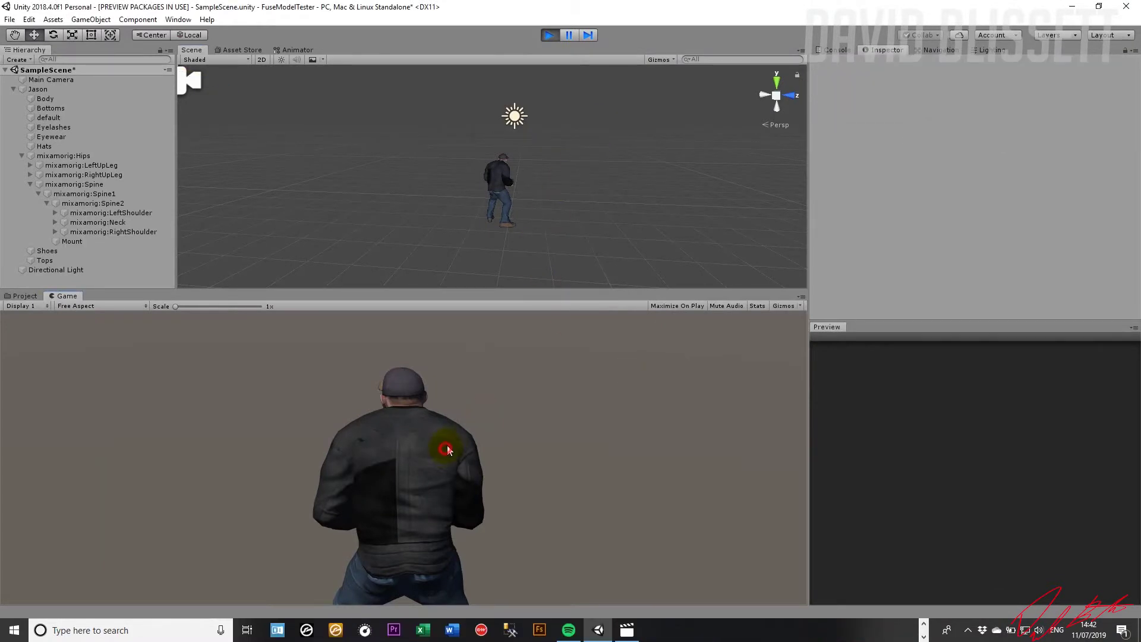
key(w)
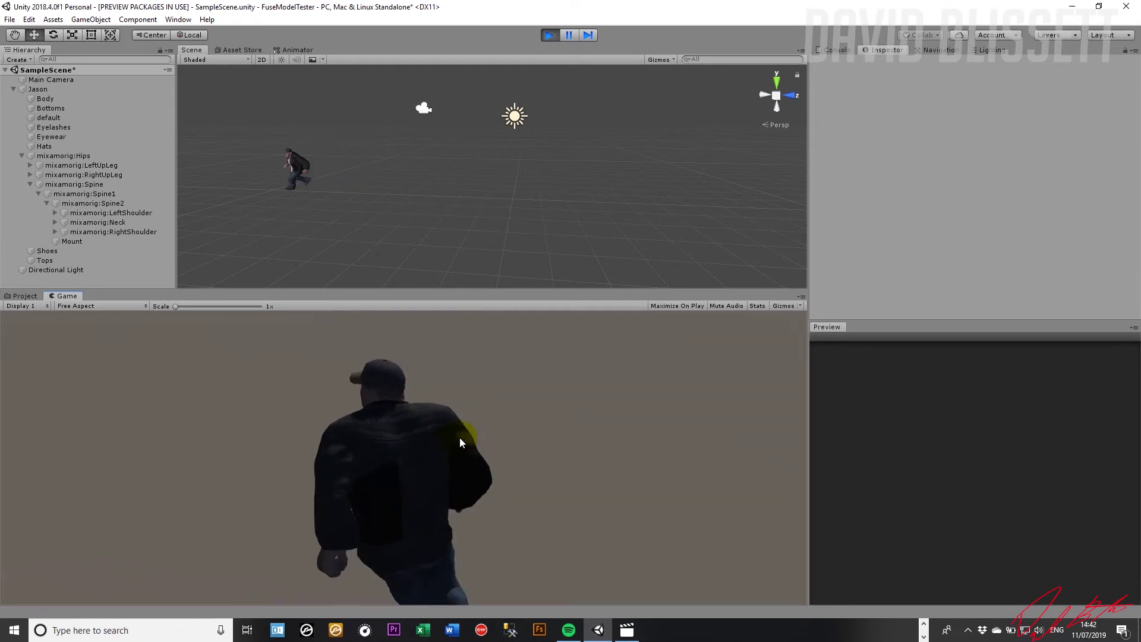
click(461, 437)
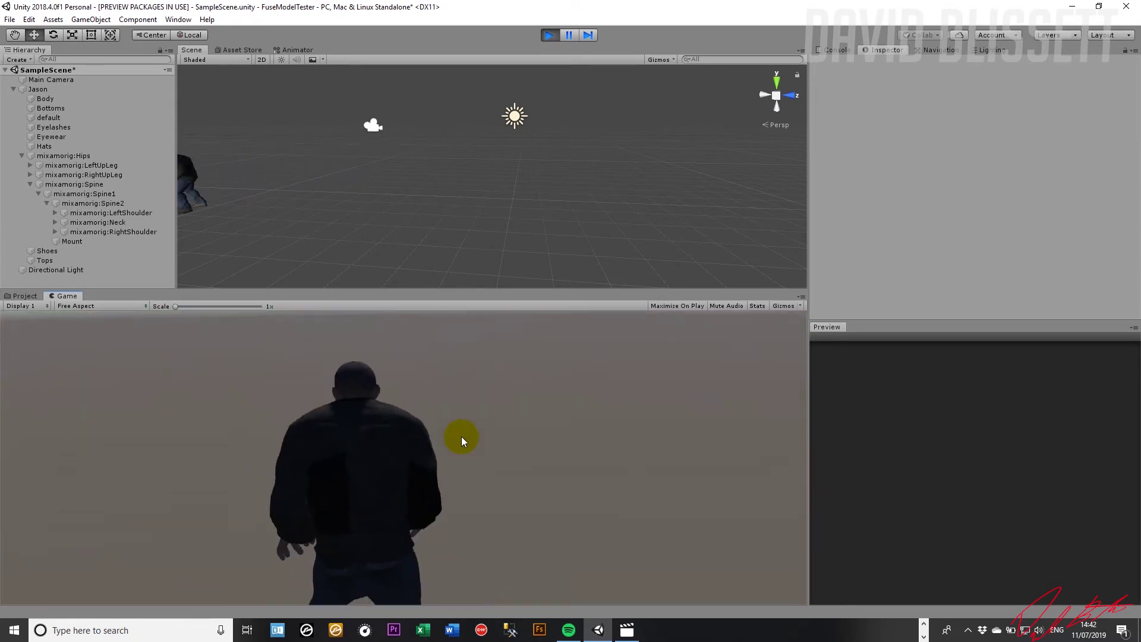
click(461, 436)
click(461, 437)
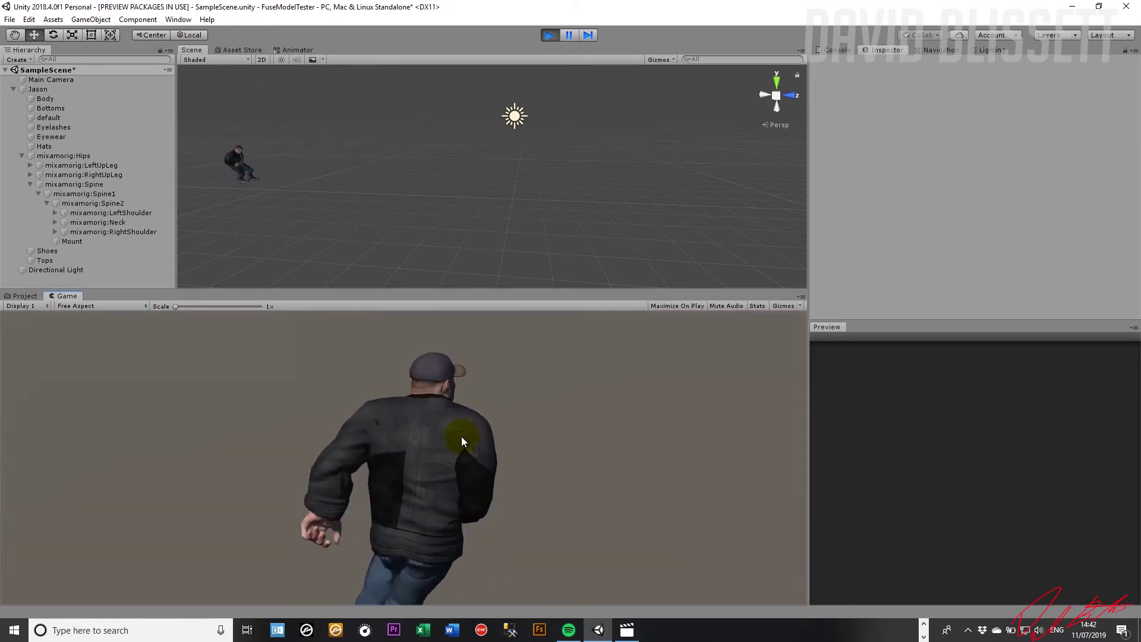
click(461, 436)
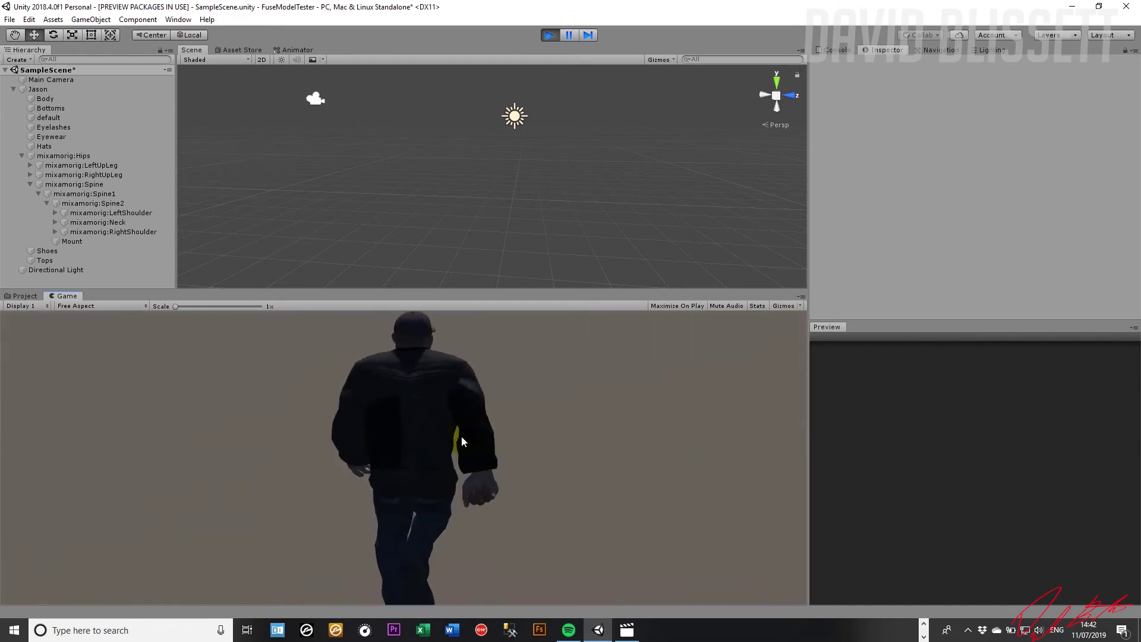
click(461, 436)
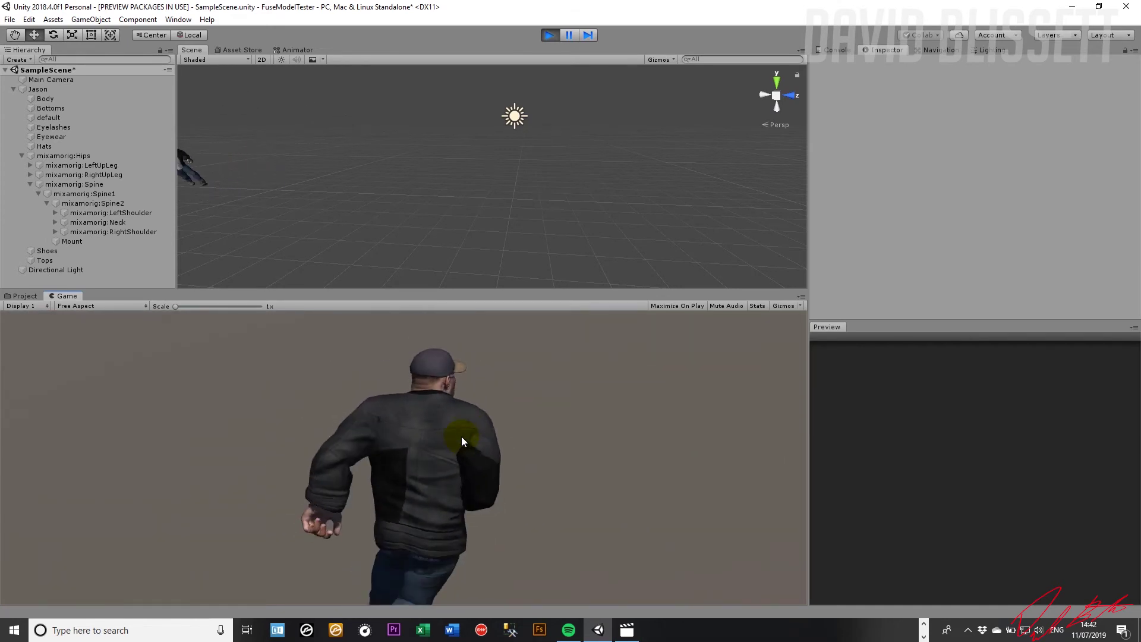
click(461, 442)
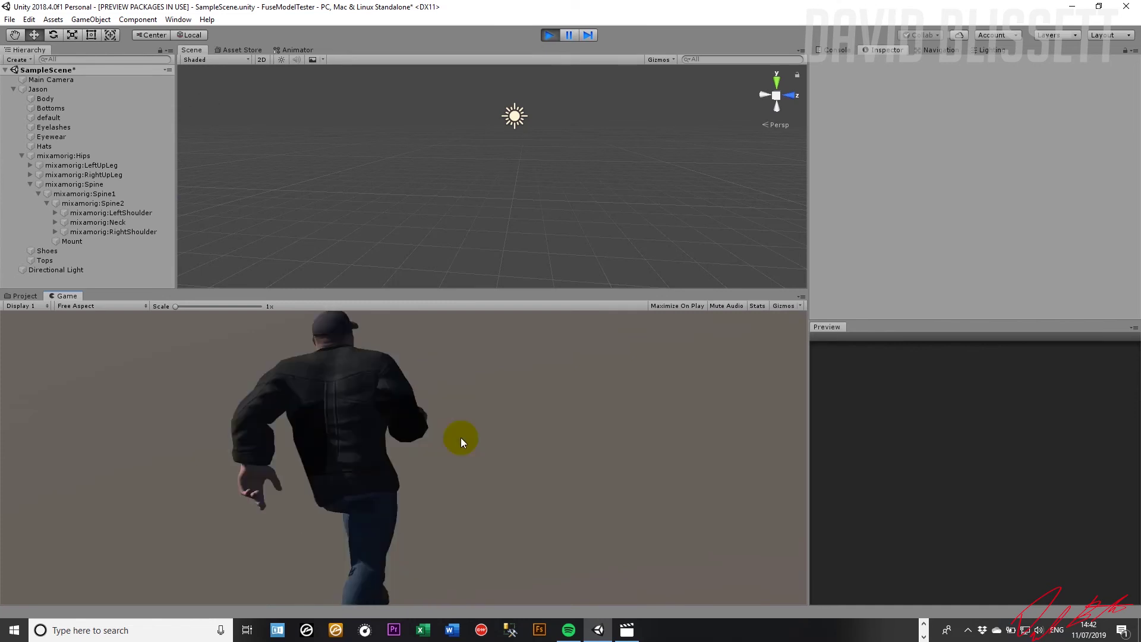
click(459, 440)
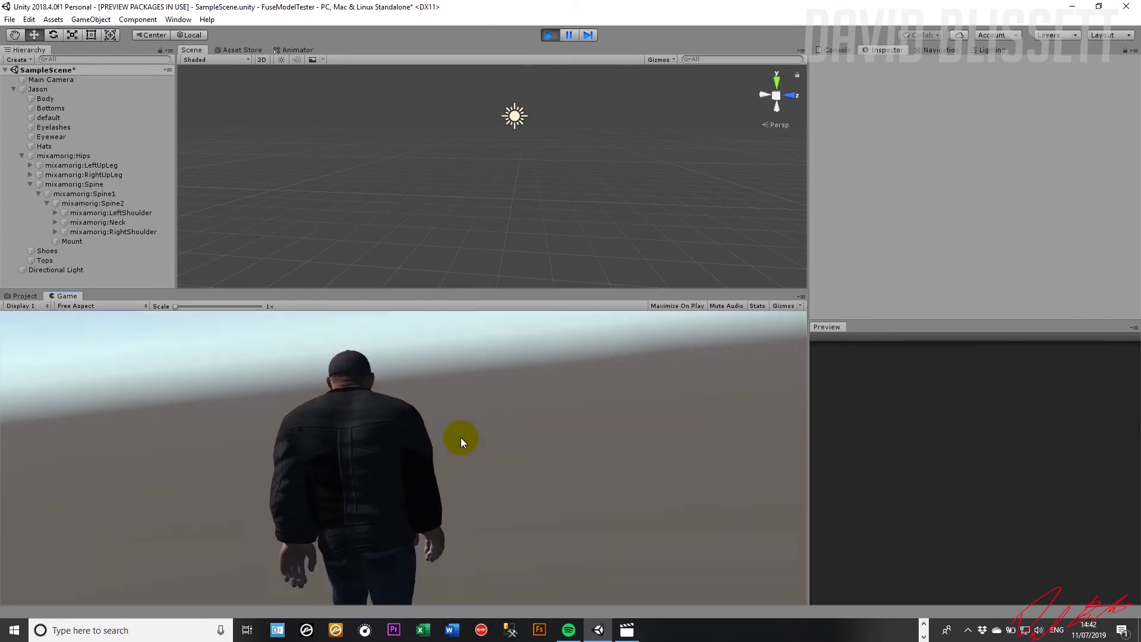
right_drag(377, 259, 268, 251)
click(380, 235)
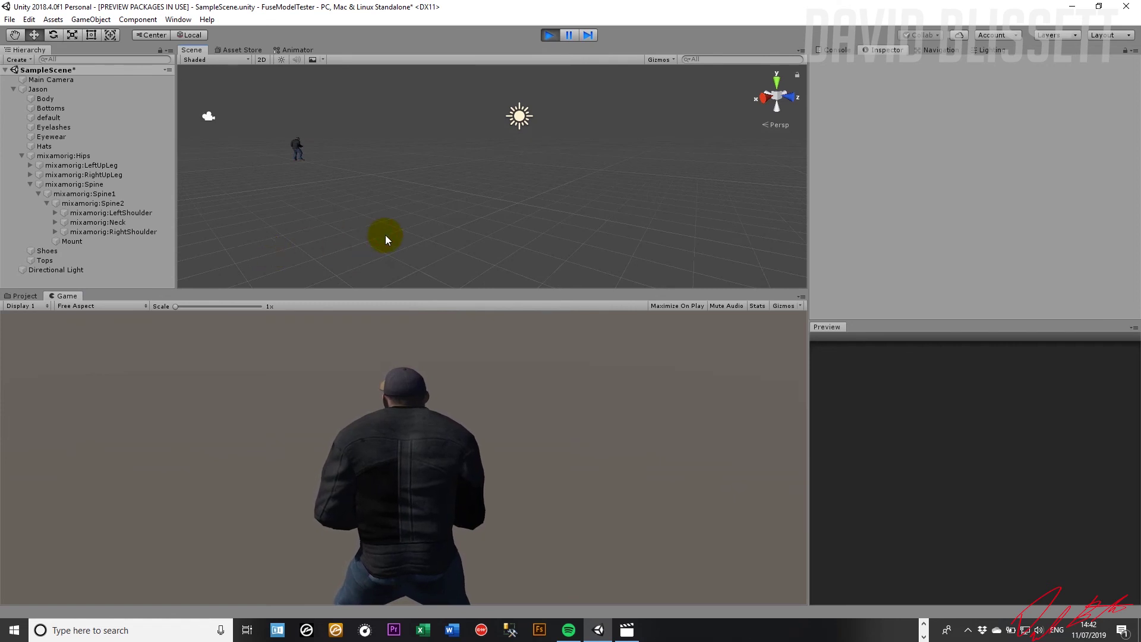